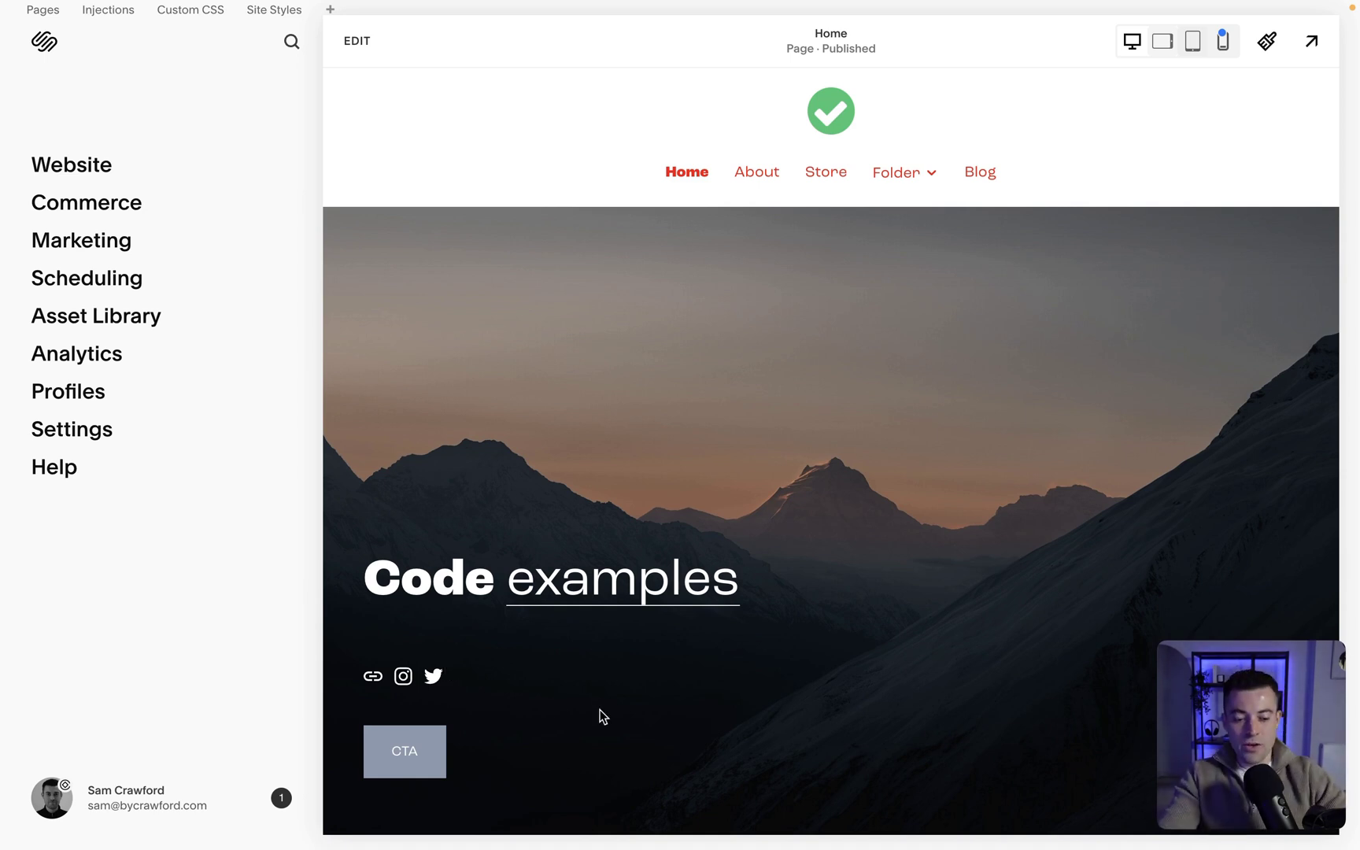
Step: Open the About page from the Pages list and enter edit mode
left_click(77, 169)
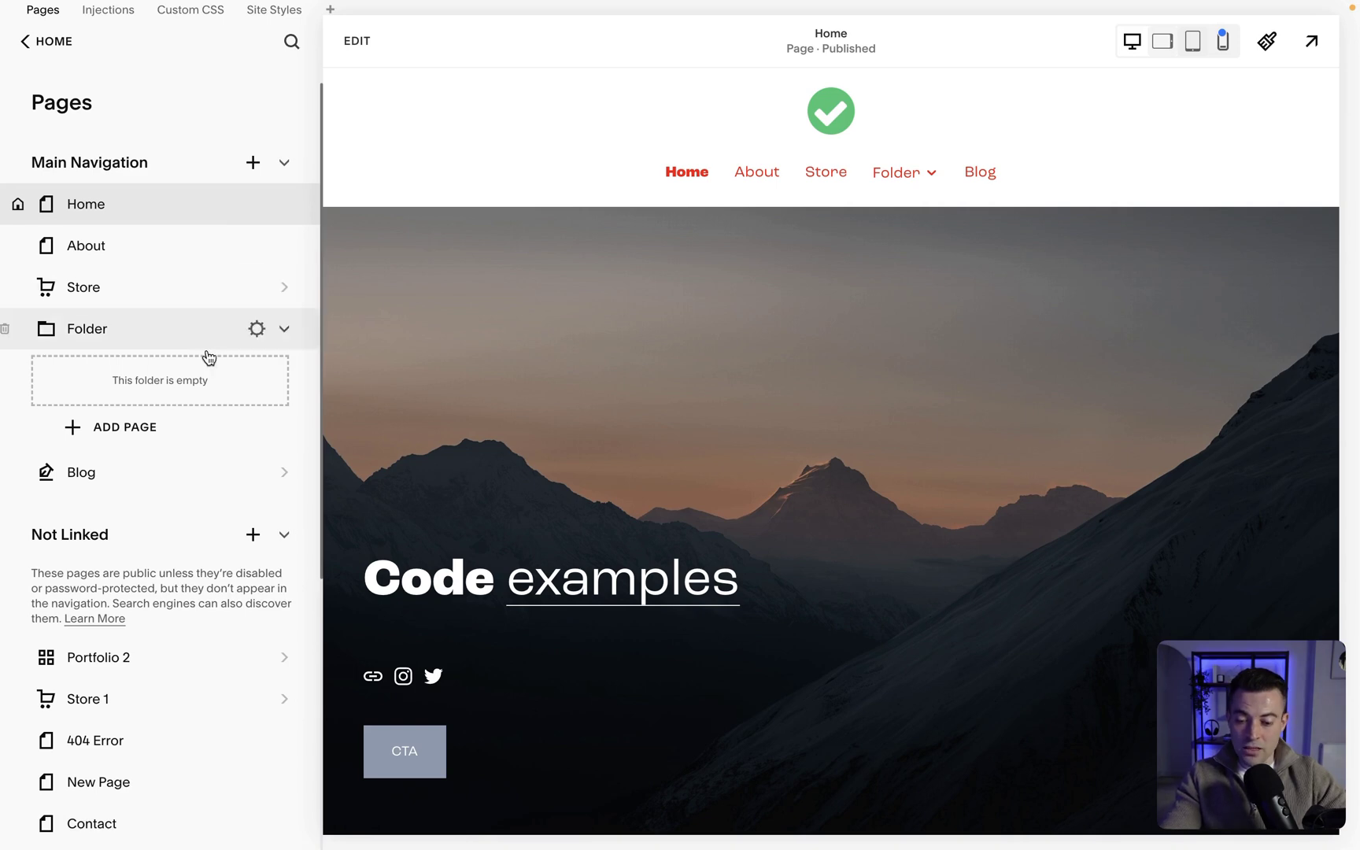
left_click(167, 254)
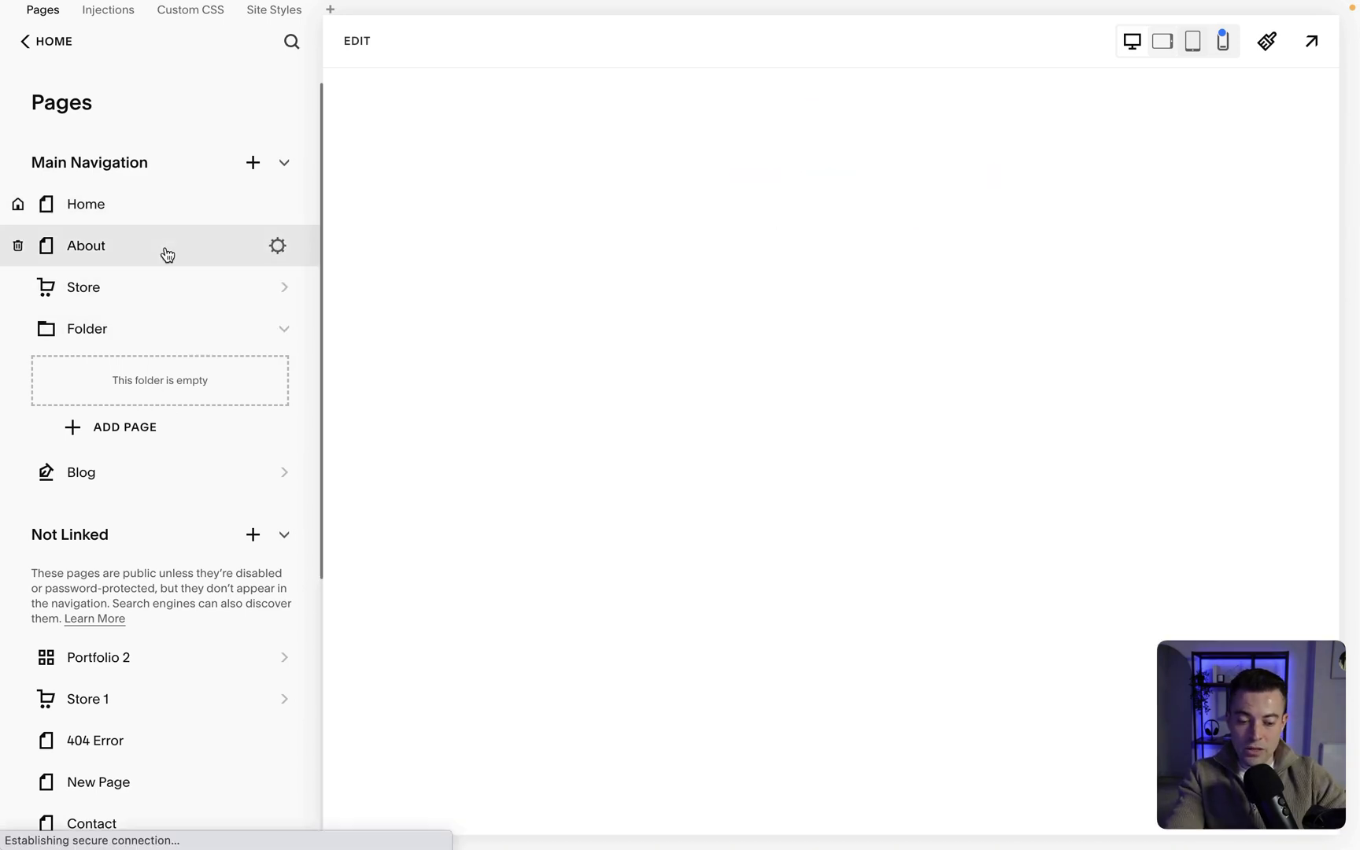
left_click(355, 40)
scroll(586, 431, "down", 15)
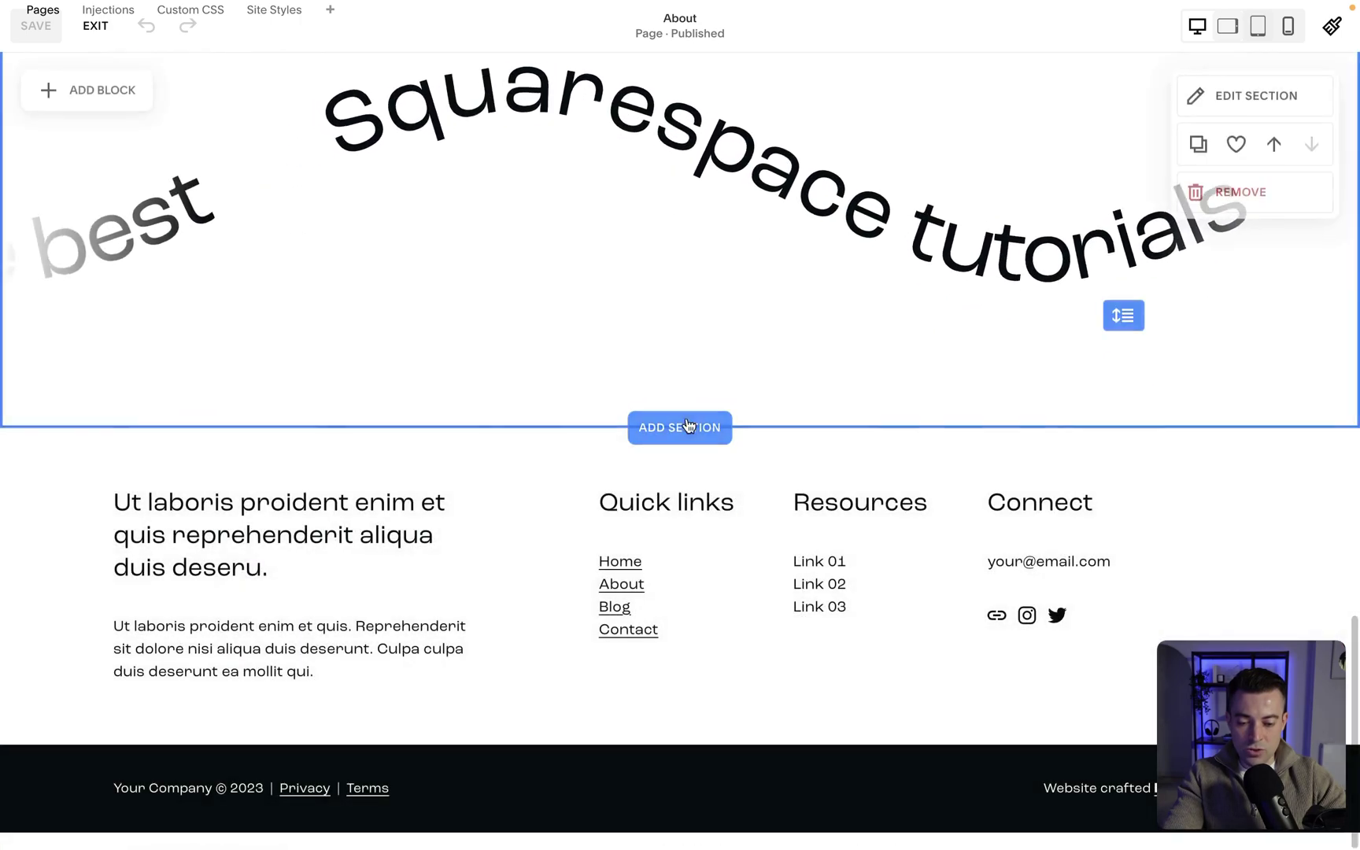
Step: Add a blank section above the footer, then reopen and dismiss the section templates
left_click(681, 427)
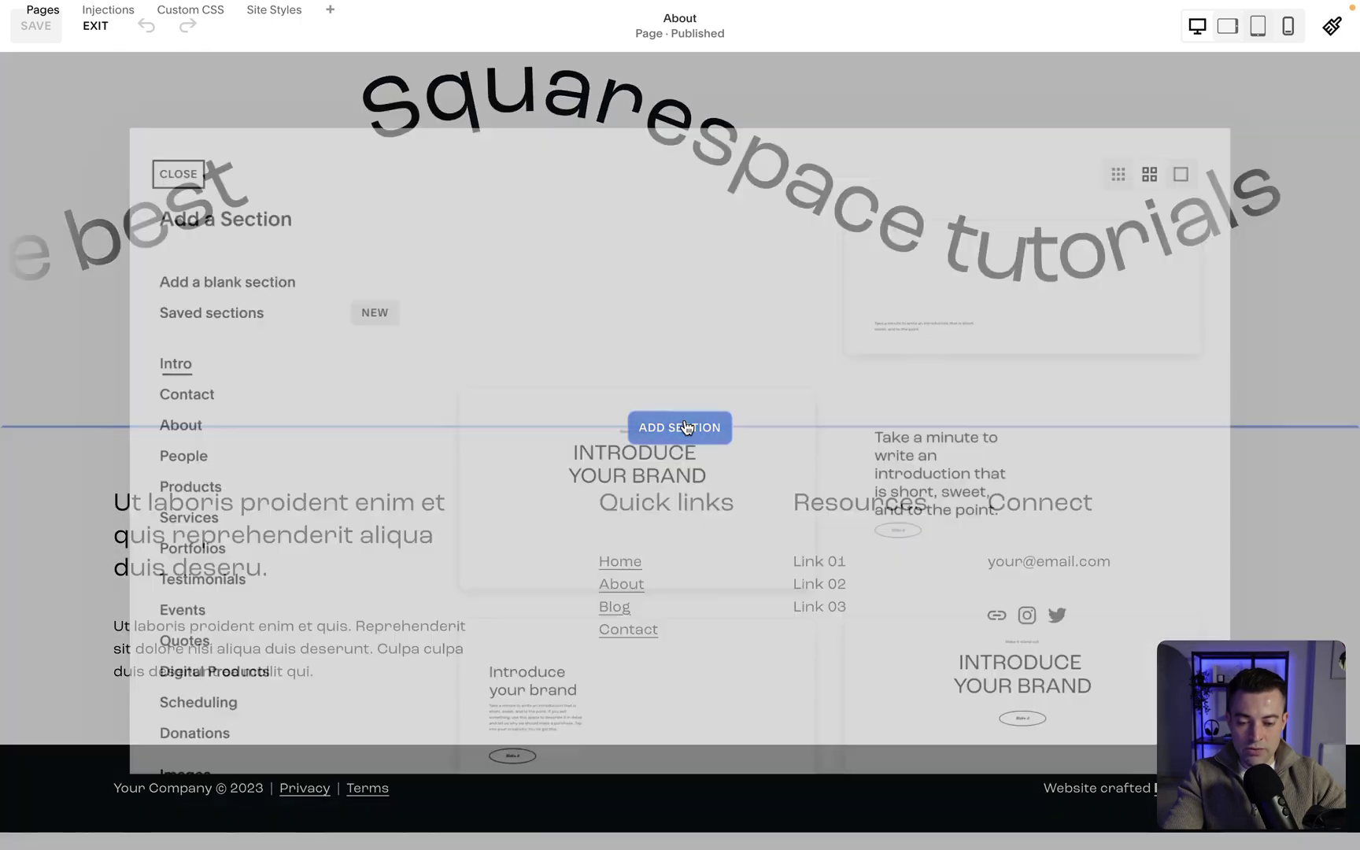
scroll(946, 438, "down", 5)
scroll(1023, 508, "up", 2)
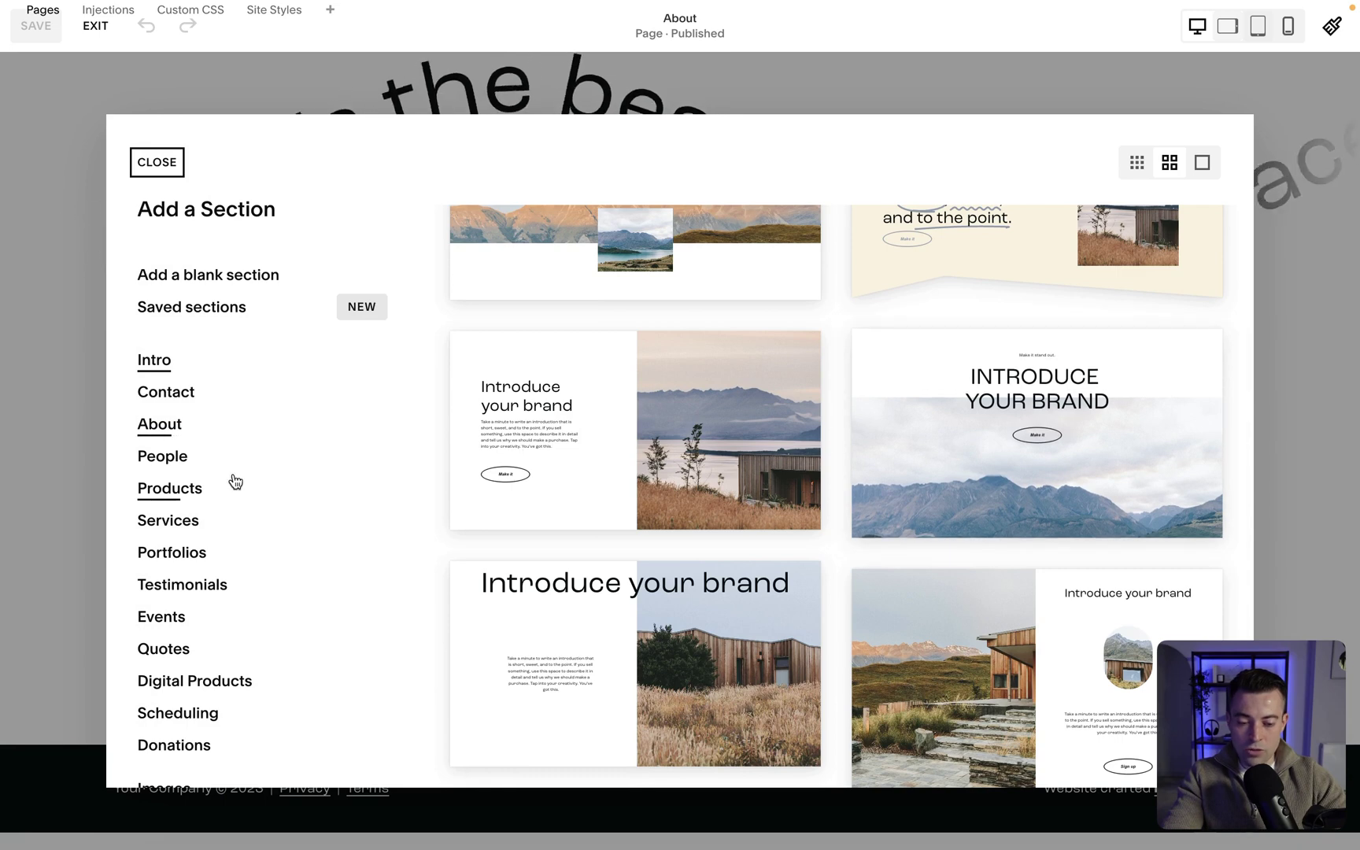
left_click(203, 277)
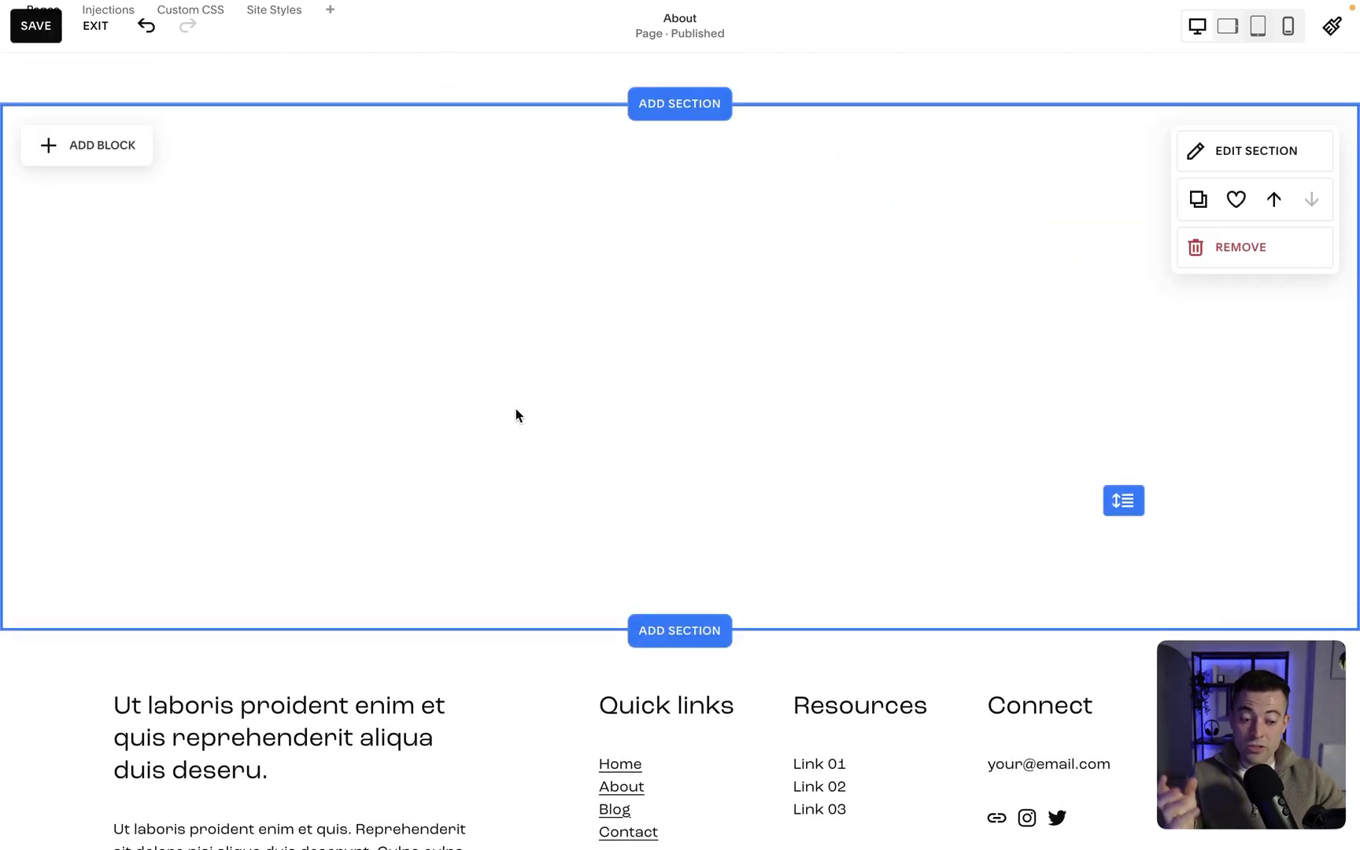
left_click(682, 634)
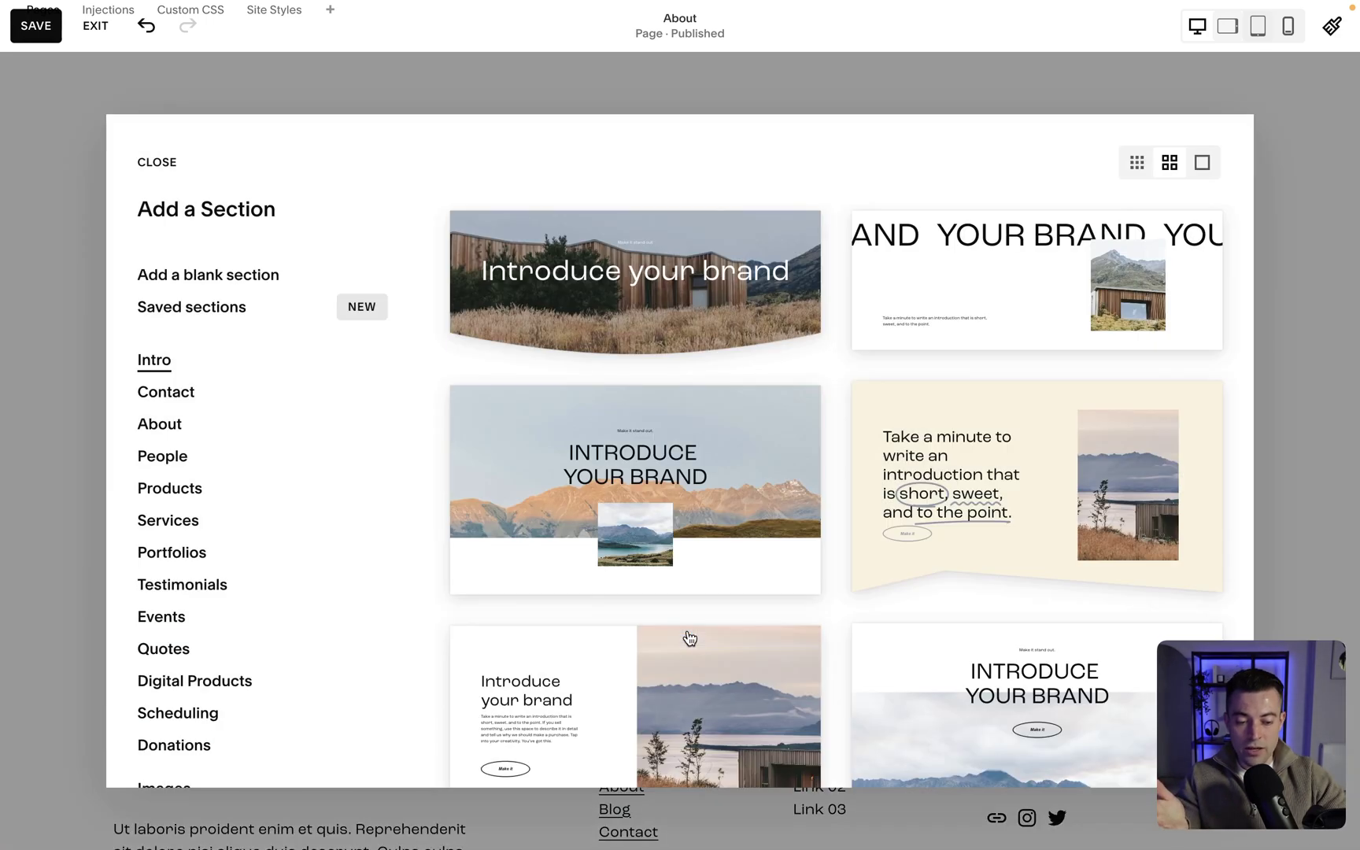
scroll(275, 633, "down", 5)
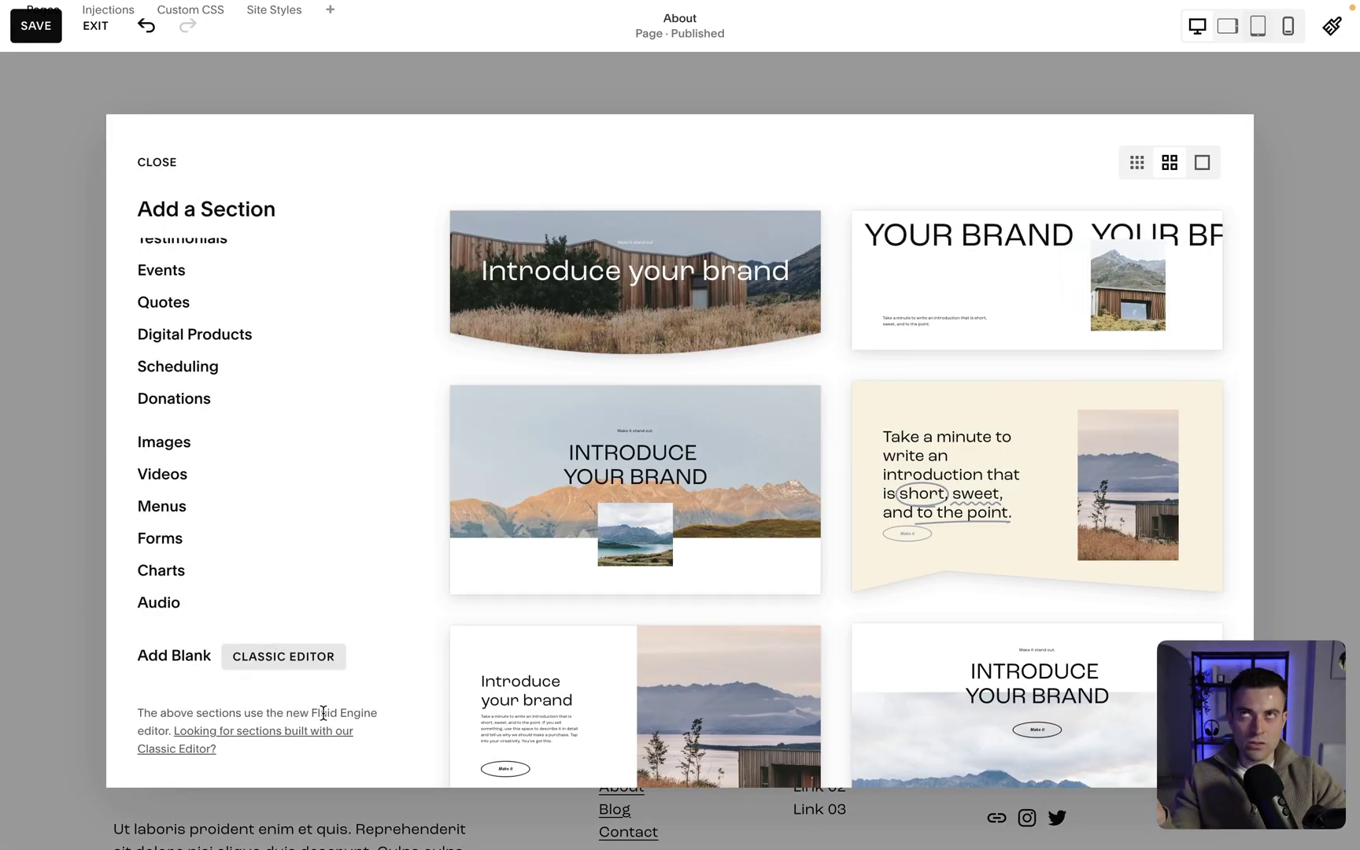
left_click(157, 162)
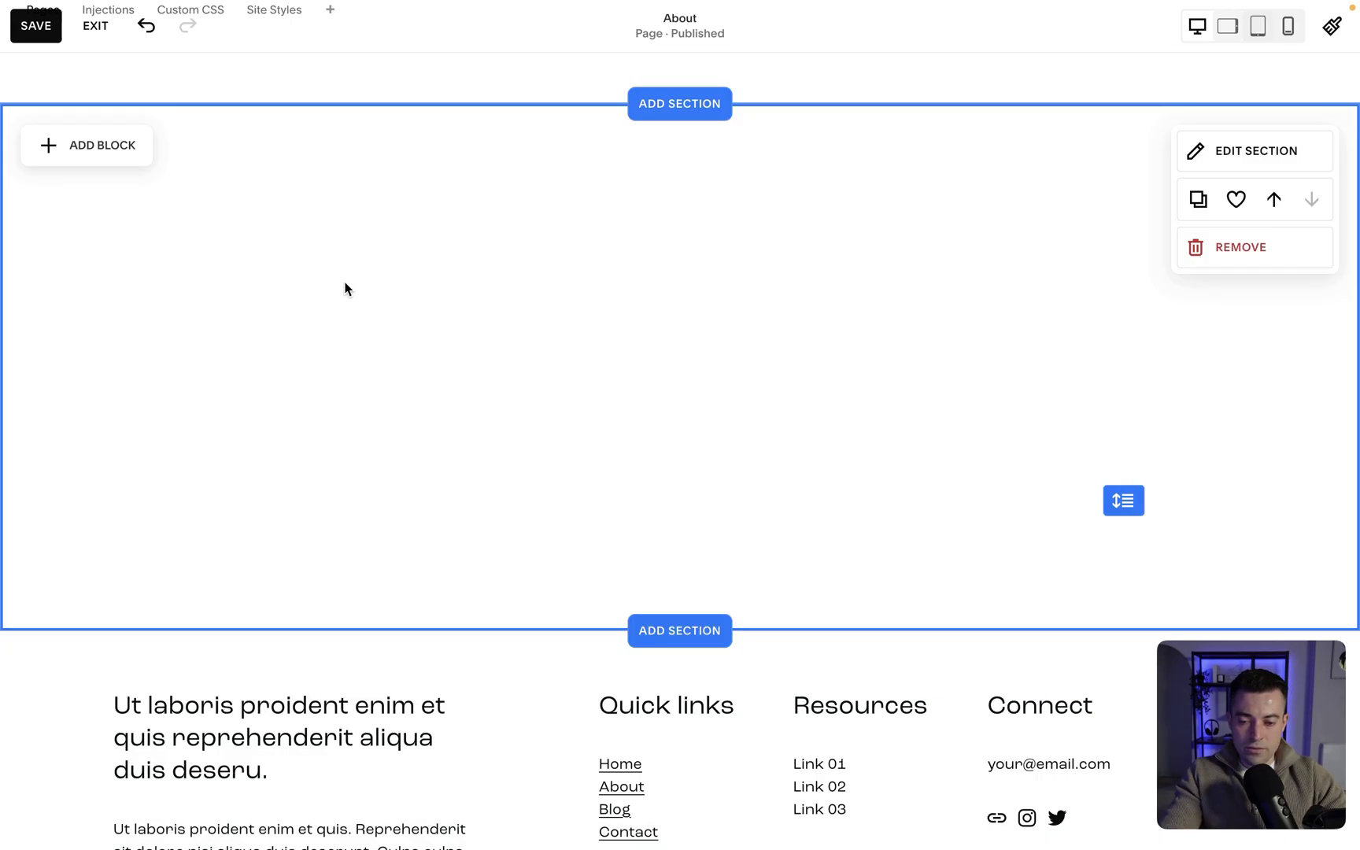
Step: Add an image block using the free stock crystal-flower image
left_click(105, 144)
left_click(283, 289)
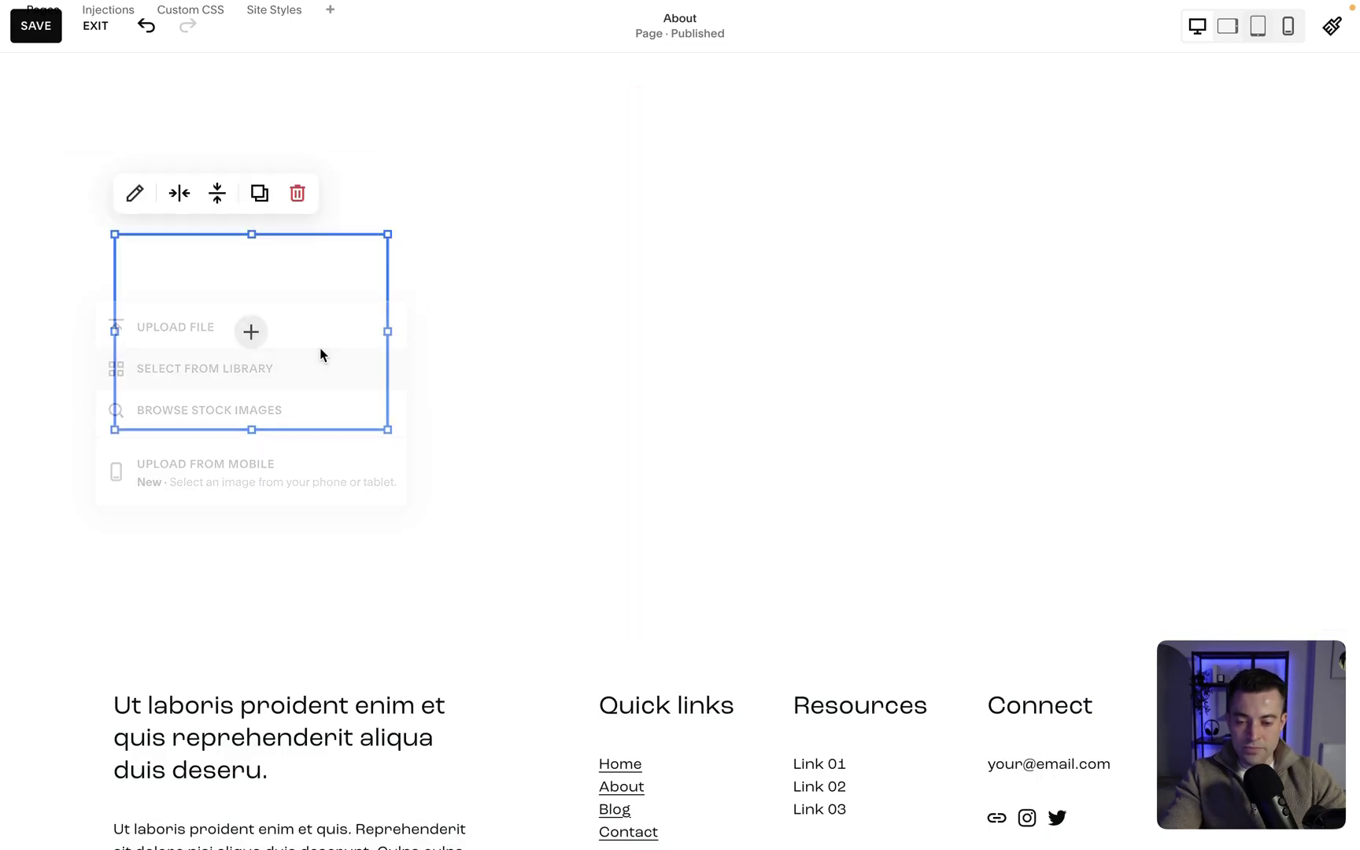
left_click(279, 407)
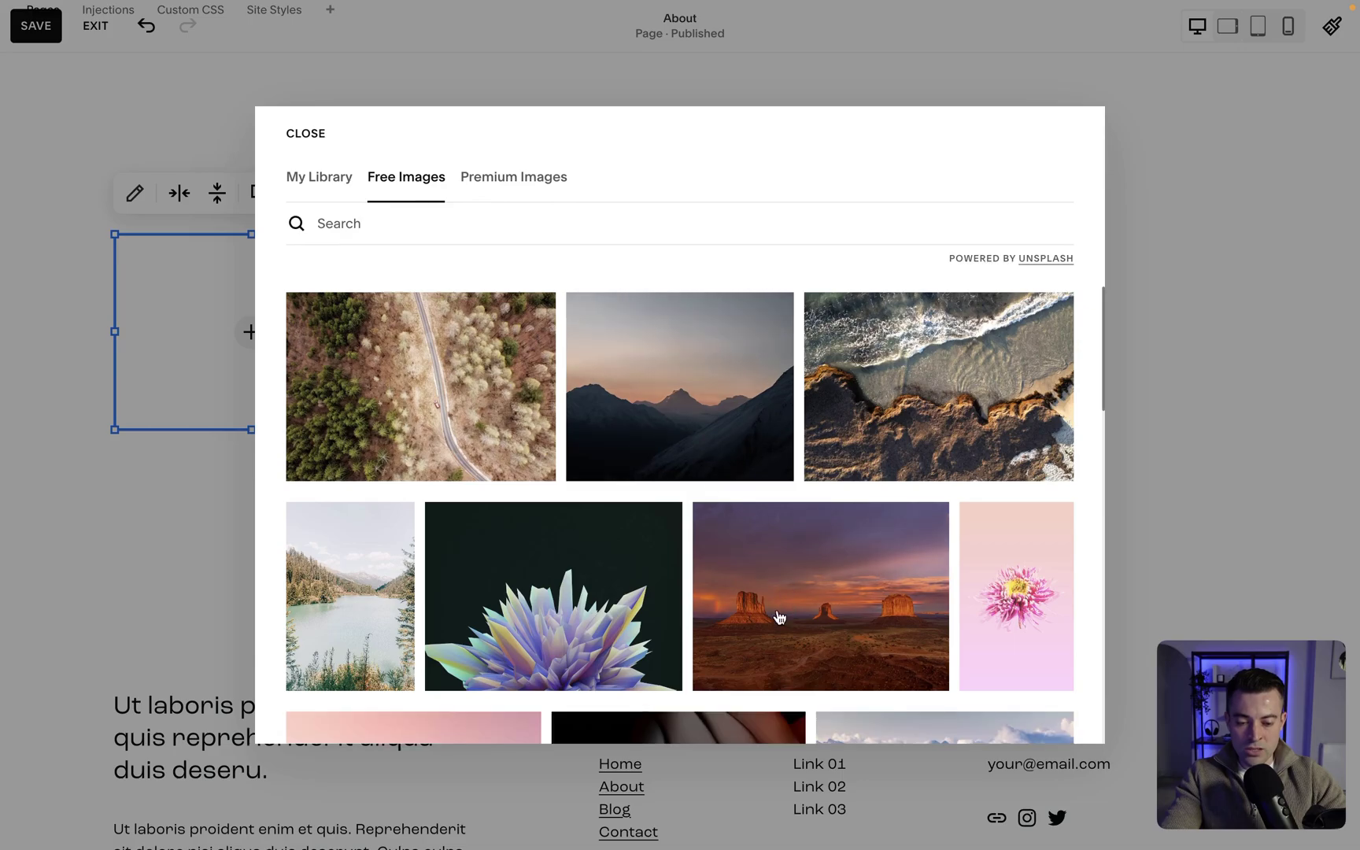
left_click(598, 583)
left_click(811, 543)
Step: Move the flower image to the right side, make it taller and wider, and set it to Fill
left_click_drag(274, 351, 1132, 350)
left_click_drag(1115, 431, 1117, 599)
left_click_drag(973, 395, 830, 396)
double_click(1069, 380)
left_click(1295, 233)
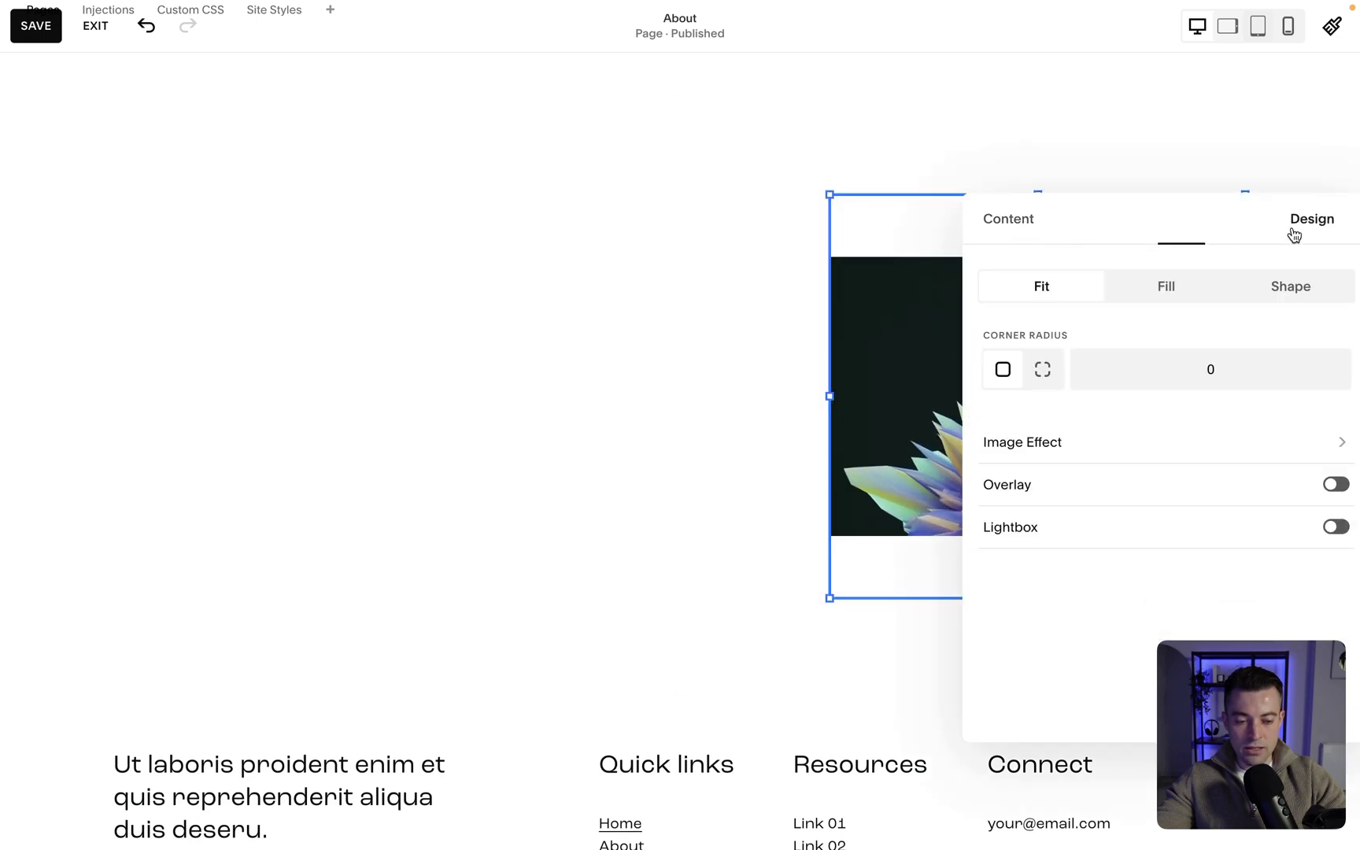
left_click(1191, 295)
left_click(572, 327)
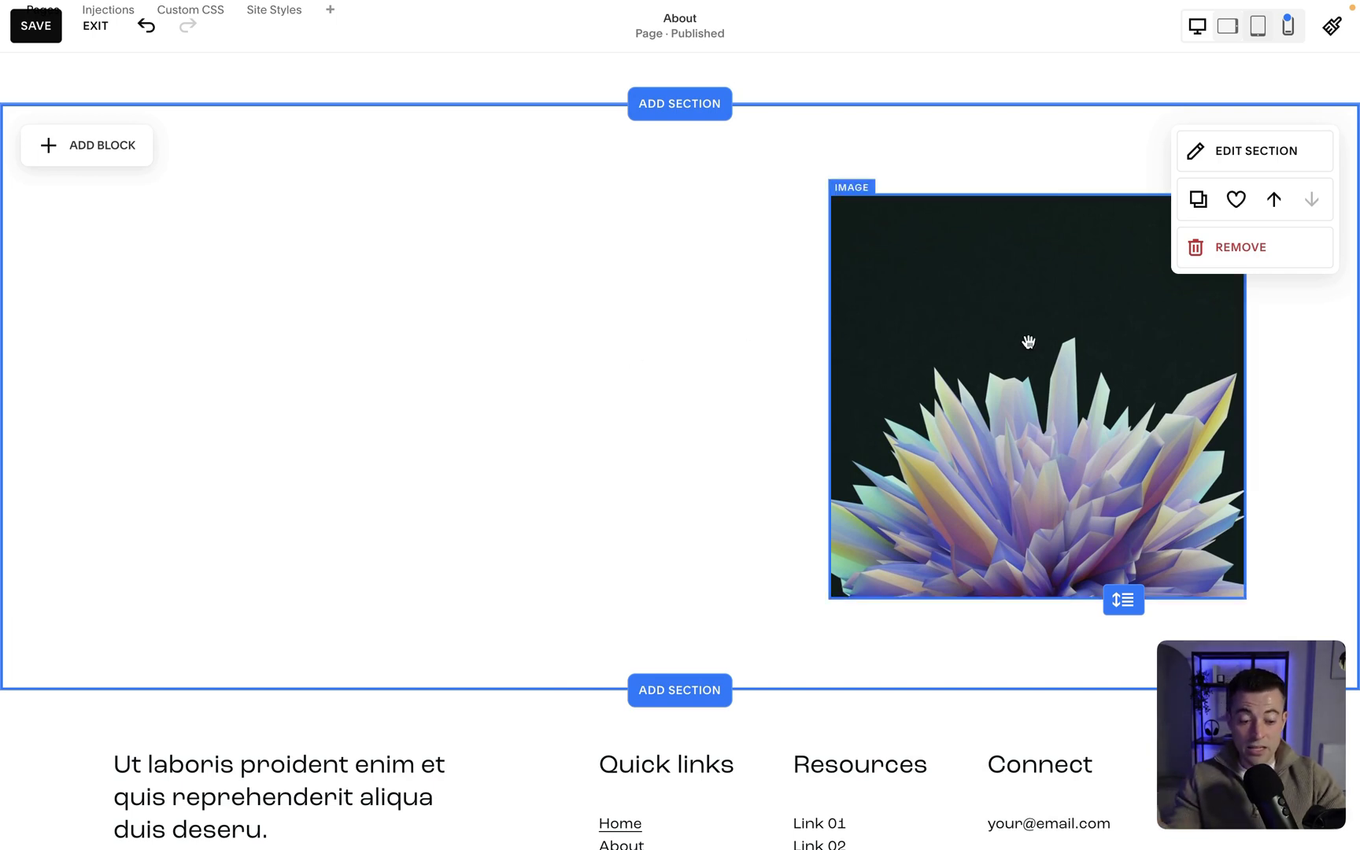
Step: Enlarge the image, then add a scaled-up text block overlapping the image's left edge
left_click(1066, 398)
left_click_drag(830, 598, 712, 781)
left_click(109, 150)
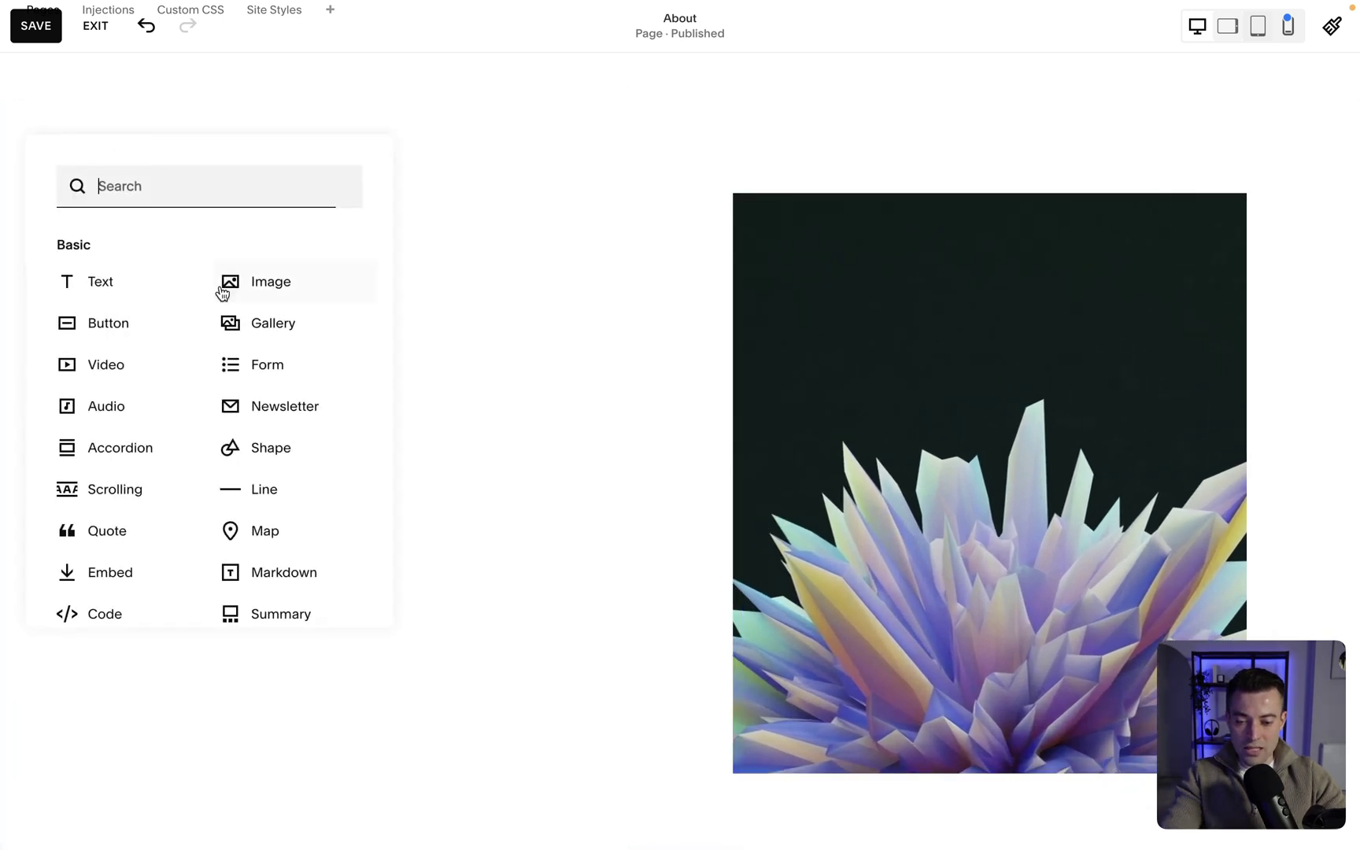
left_click(135, 287)
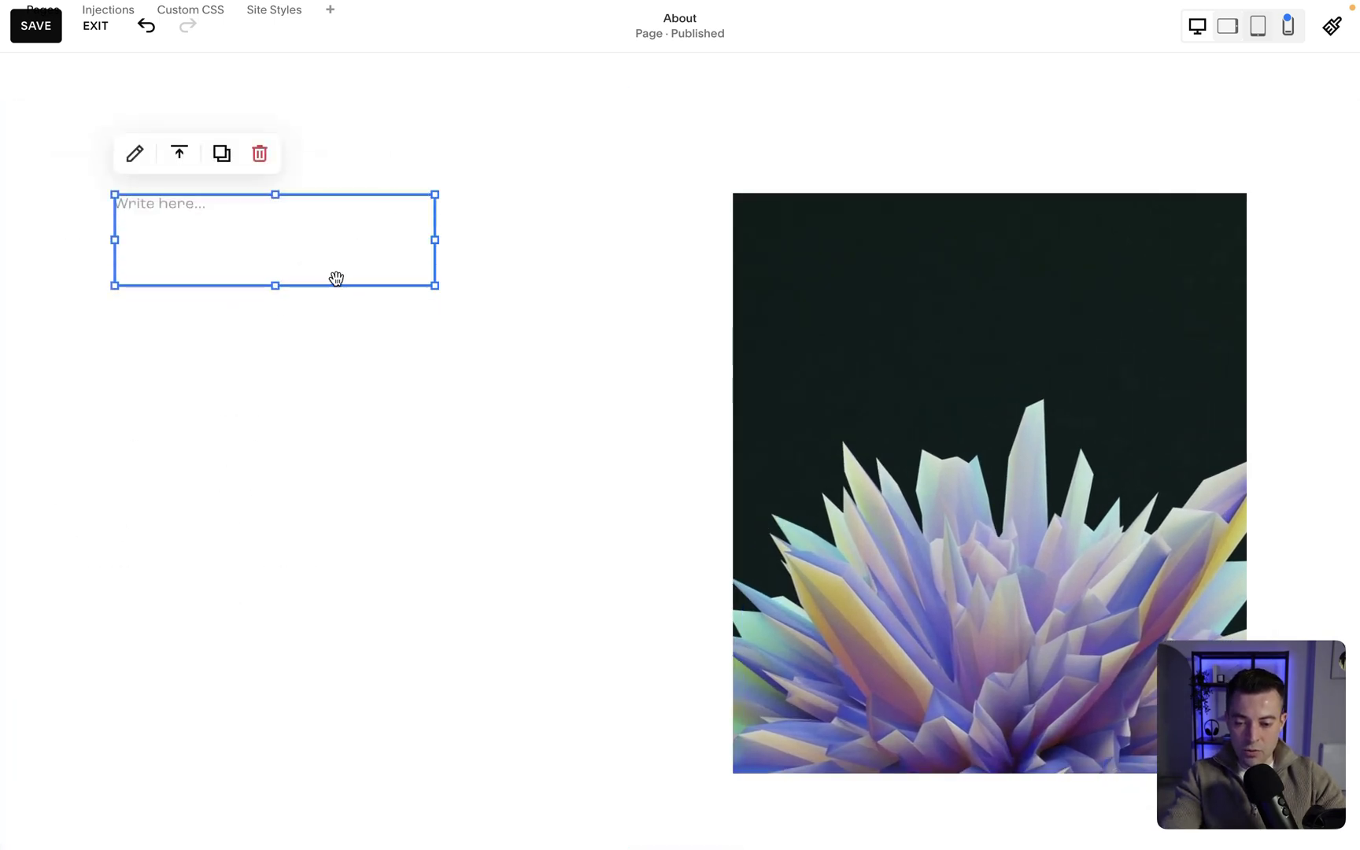
left_click_drag(336, 278, 777, 460)
left_click(621, 388)
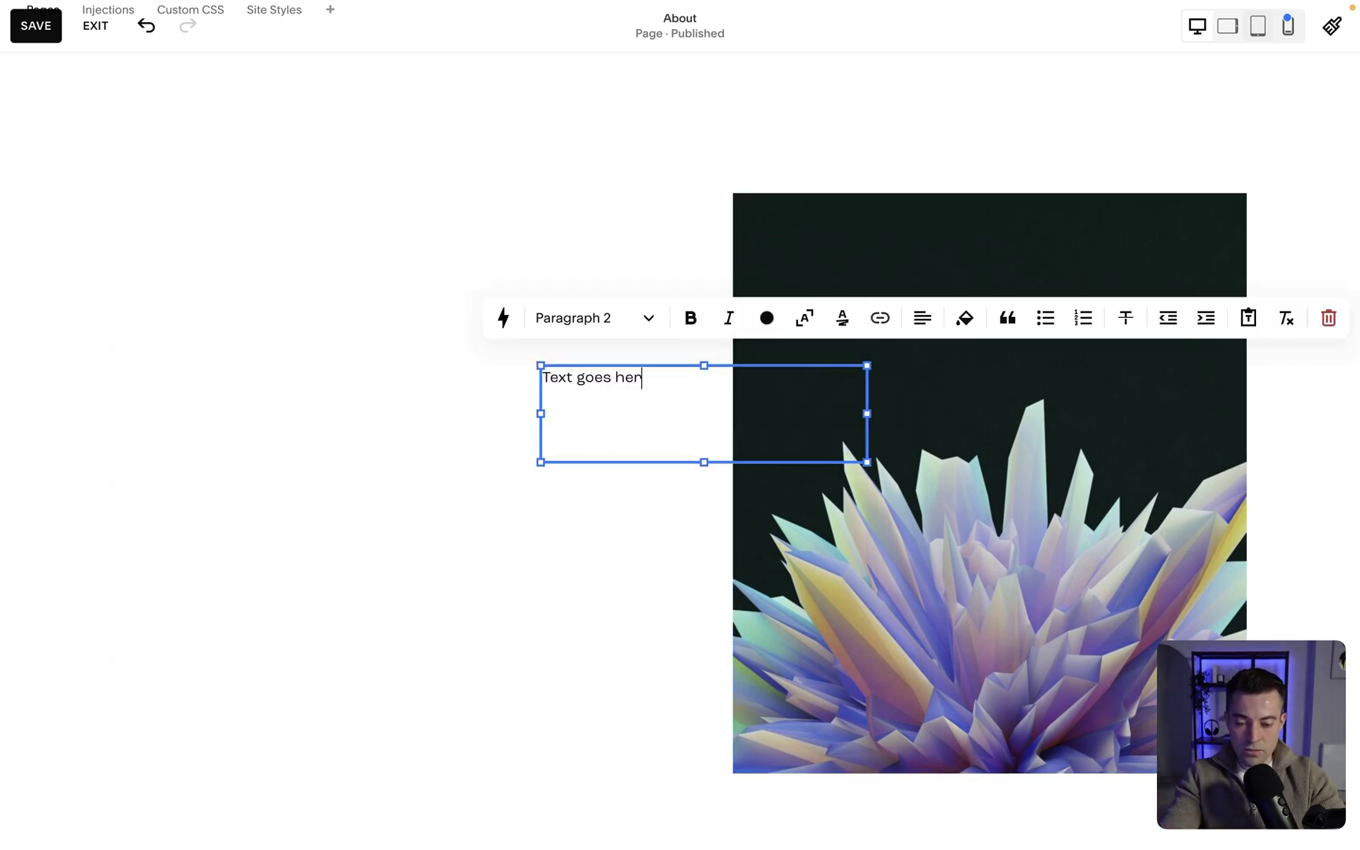
left_click(805, 323)
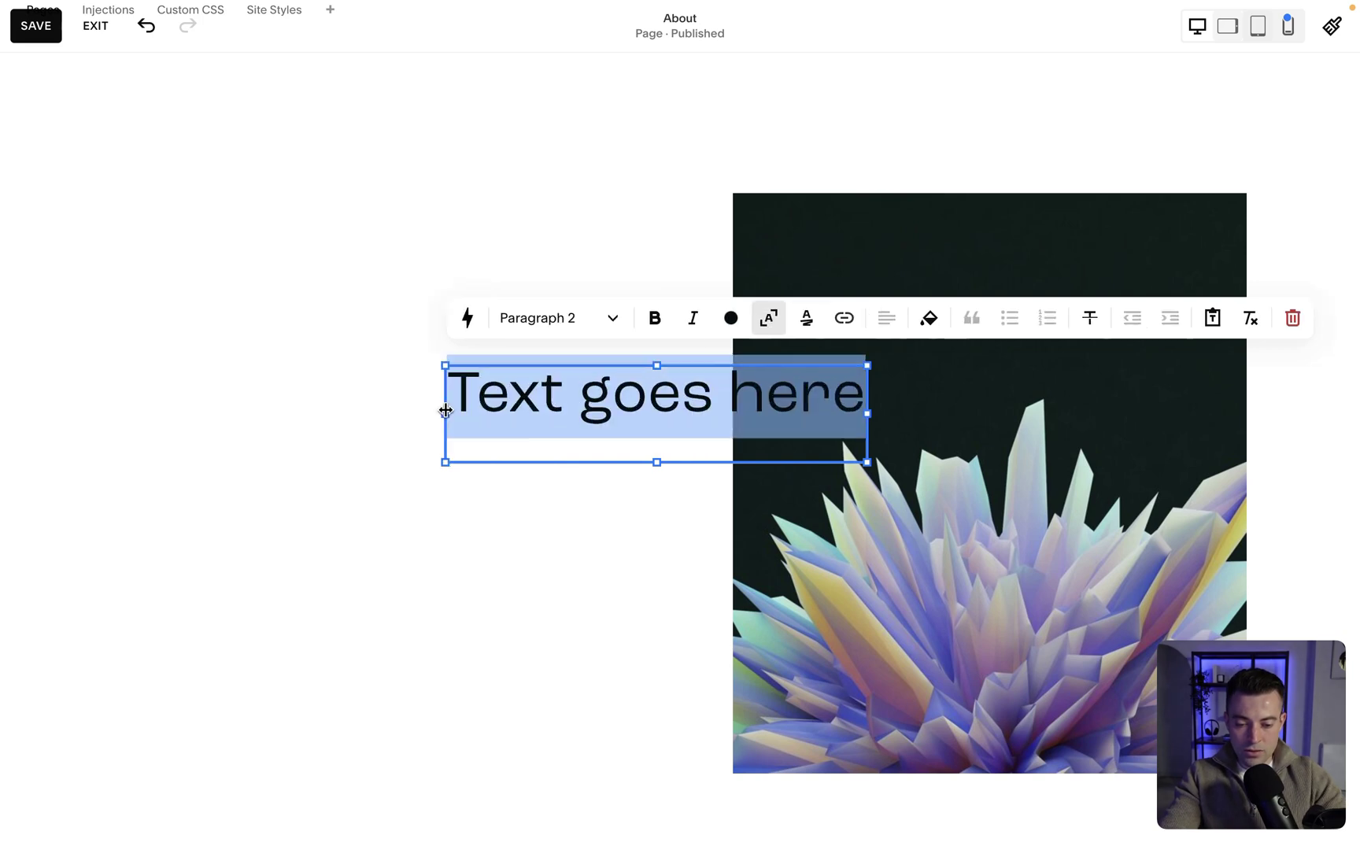
left_click_drag(445, 414, 479, 414)
left_click(543, 534)
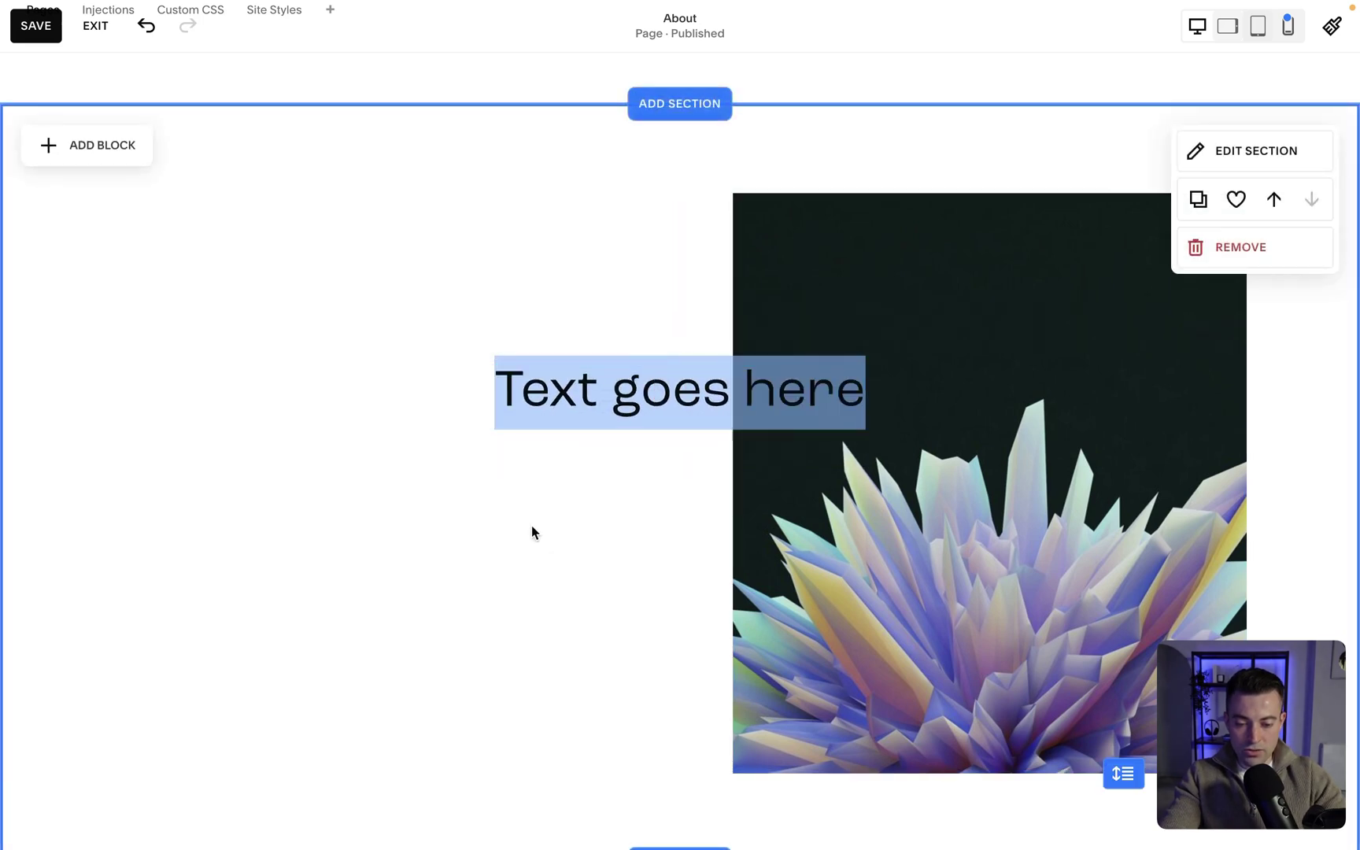
Step: Color the word "here" in the text block white
left_click(669, 403)
left_click(589, 555)
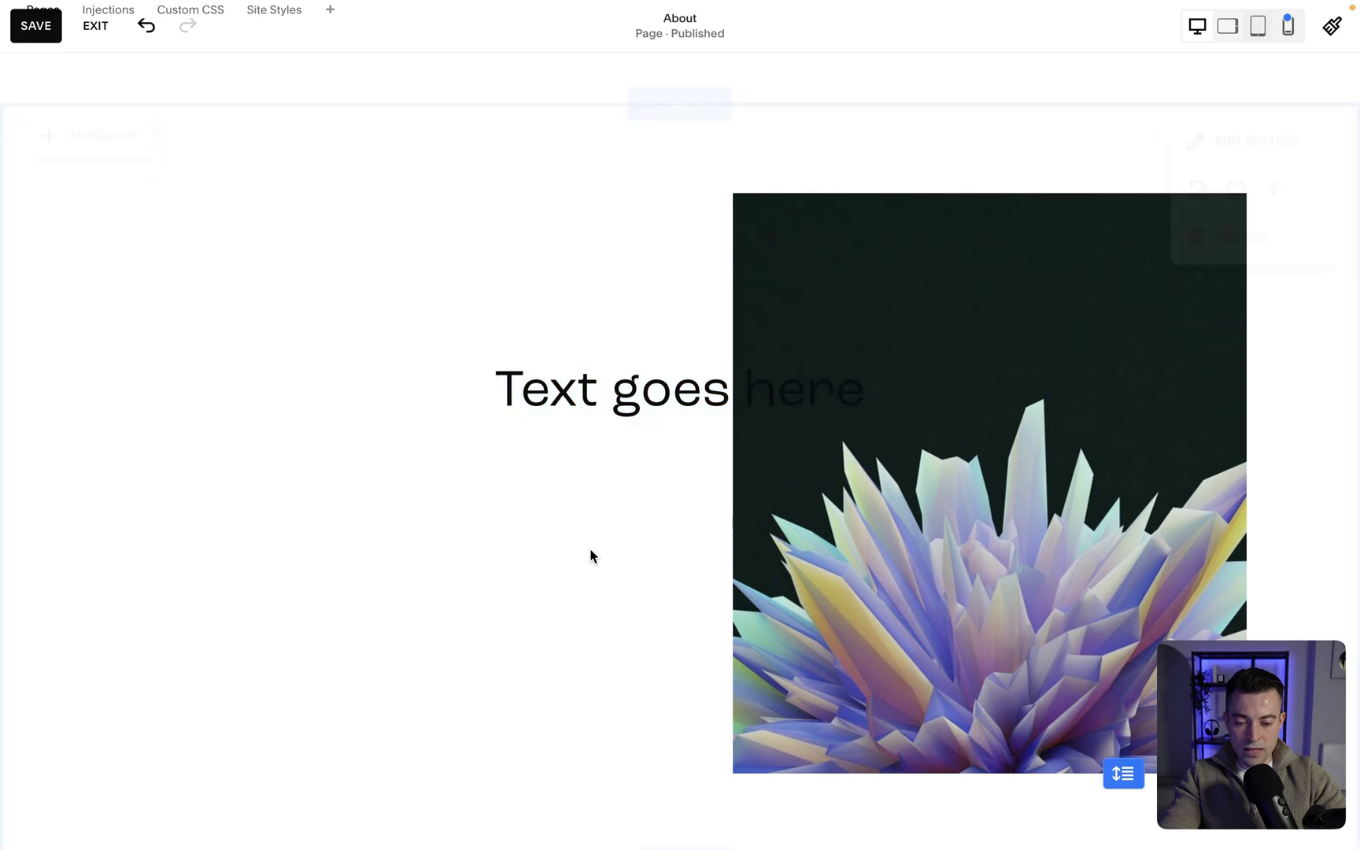
left_click(814, 398)
double_click(807, 394)
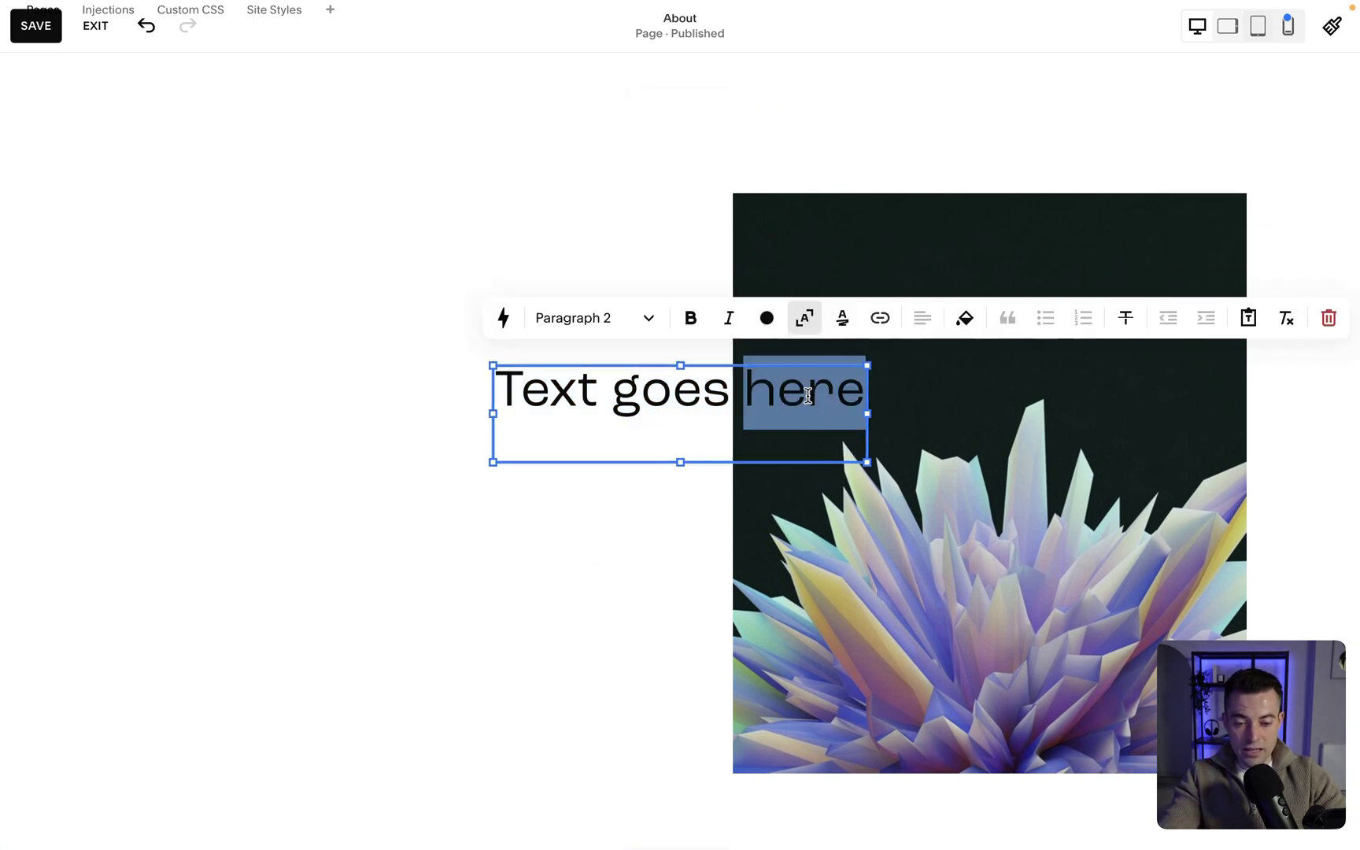
left_click(767, 318)
left_click(670, 425)
left_click(341, 415)
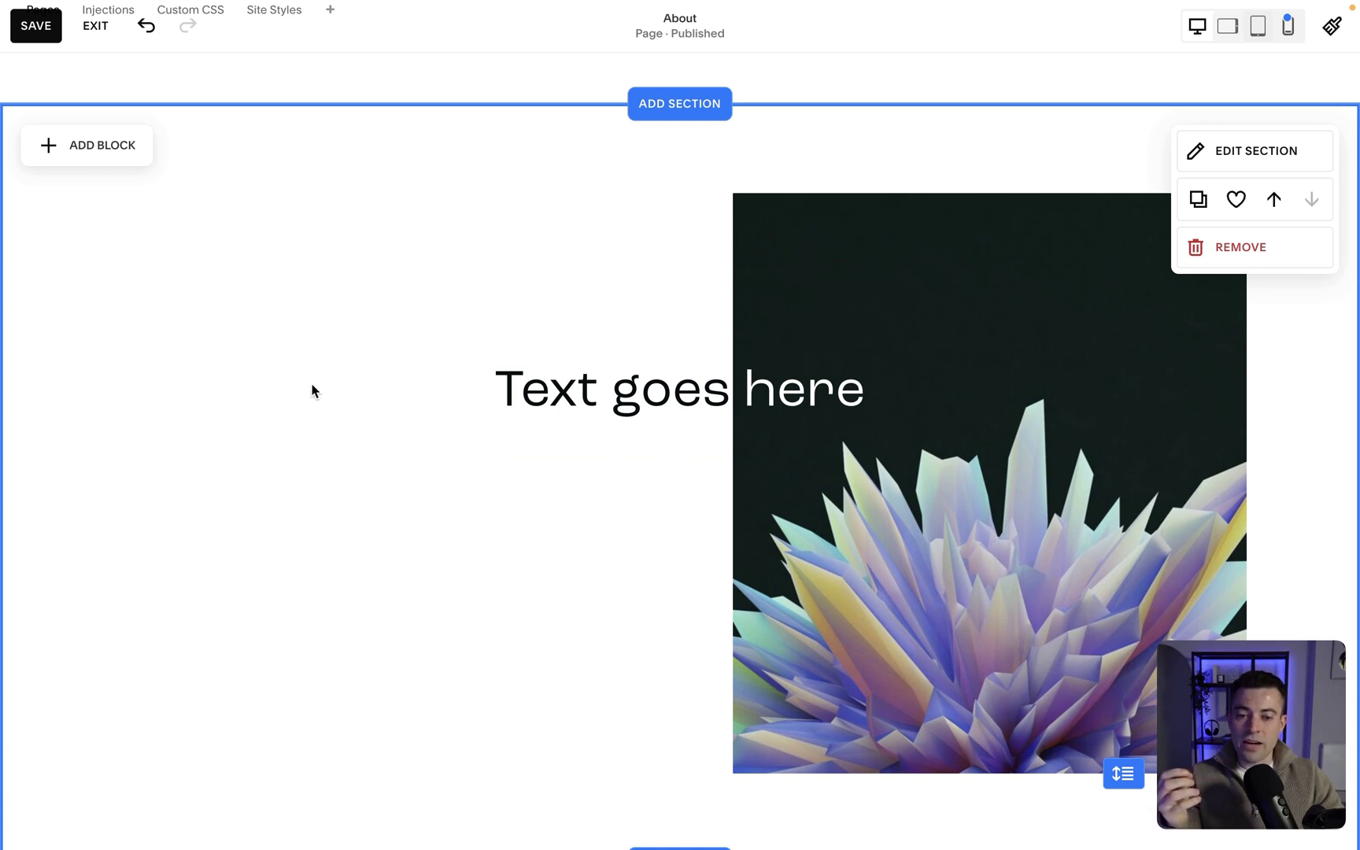
Step: Select the image and text blocks together, then clear the selection
scroll(355, 378, "up", 5)
scroll(646, 354, "down", 5)
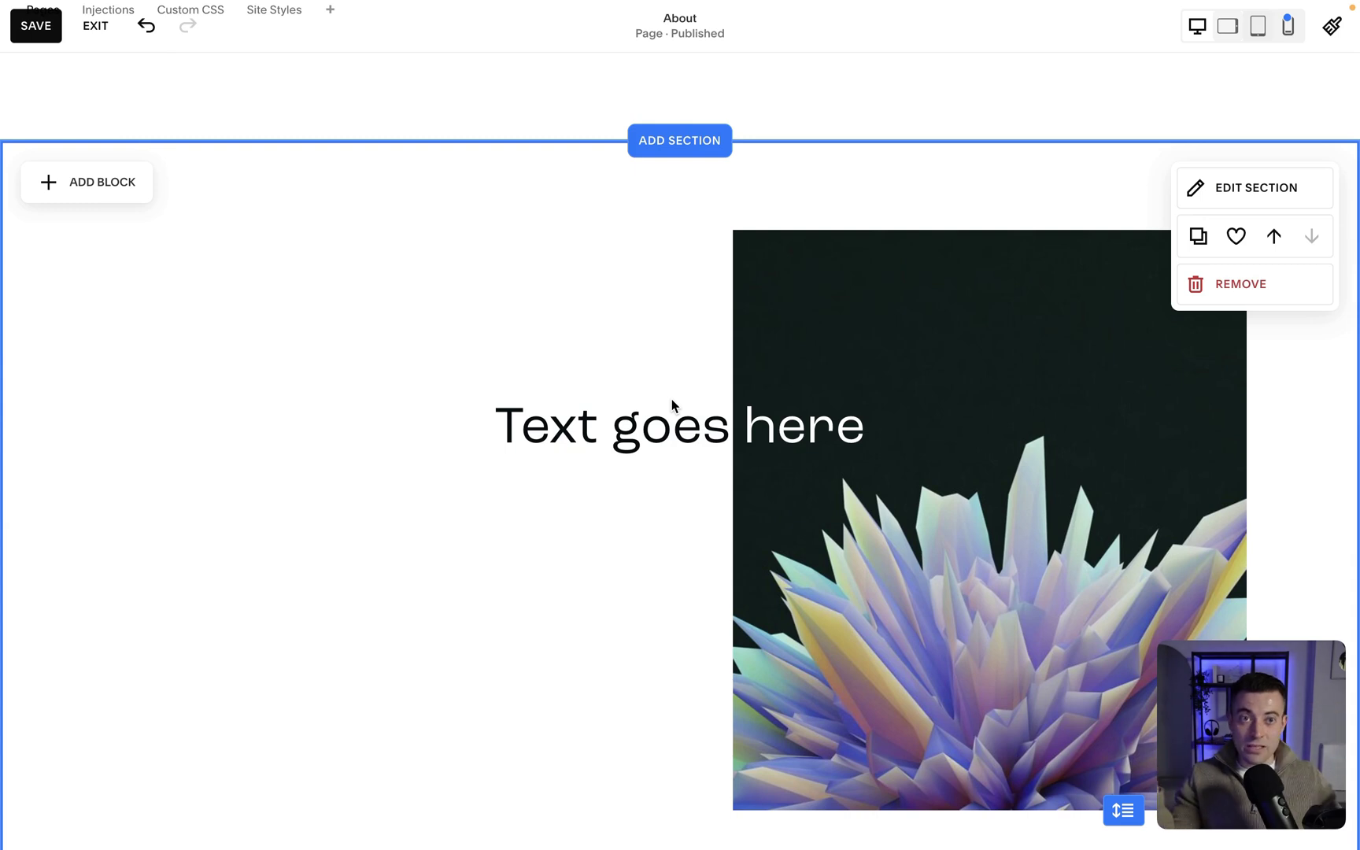
scroll(790, 432, "down", 3)
left_click(862, 510)
left_click(665, 248, "shift")
scroll(666, 248, "up", 1)
left_click(440, 243)
scroll(440, 243, "up", 3)
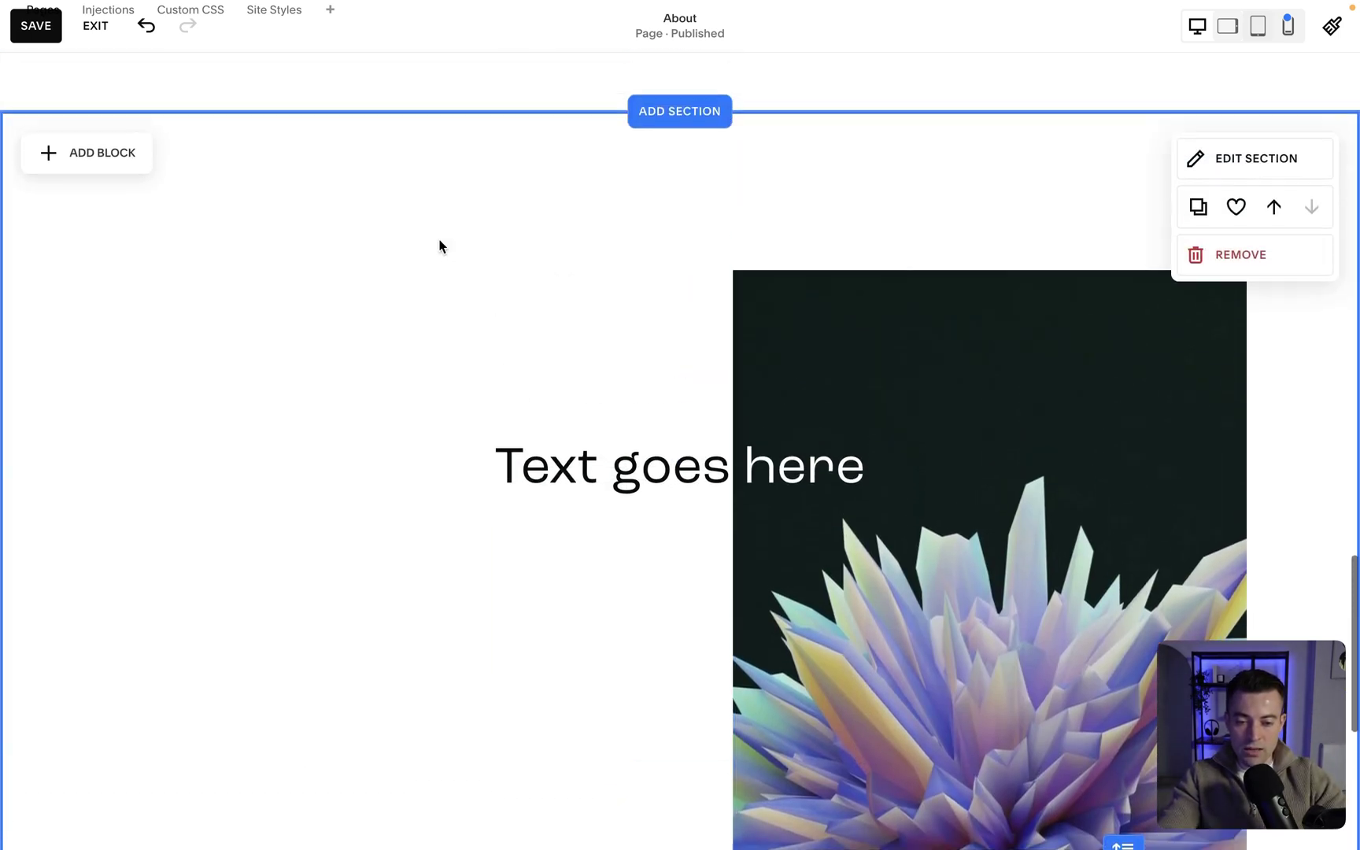
Step: Add a scrolling text block near the top and stretch it to full width
left_click(84, 173)
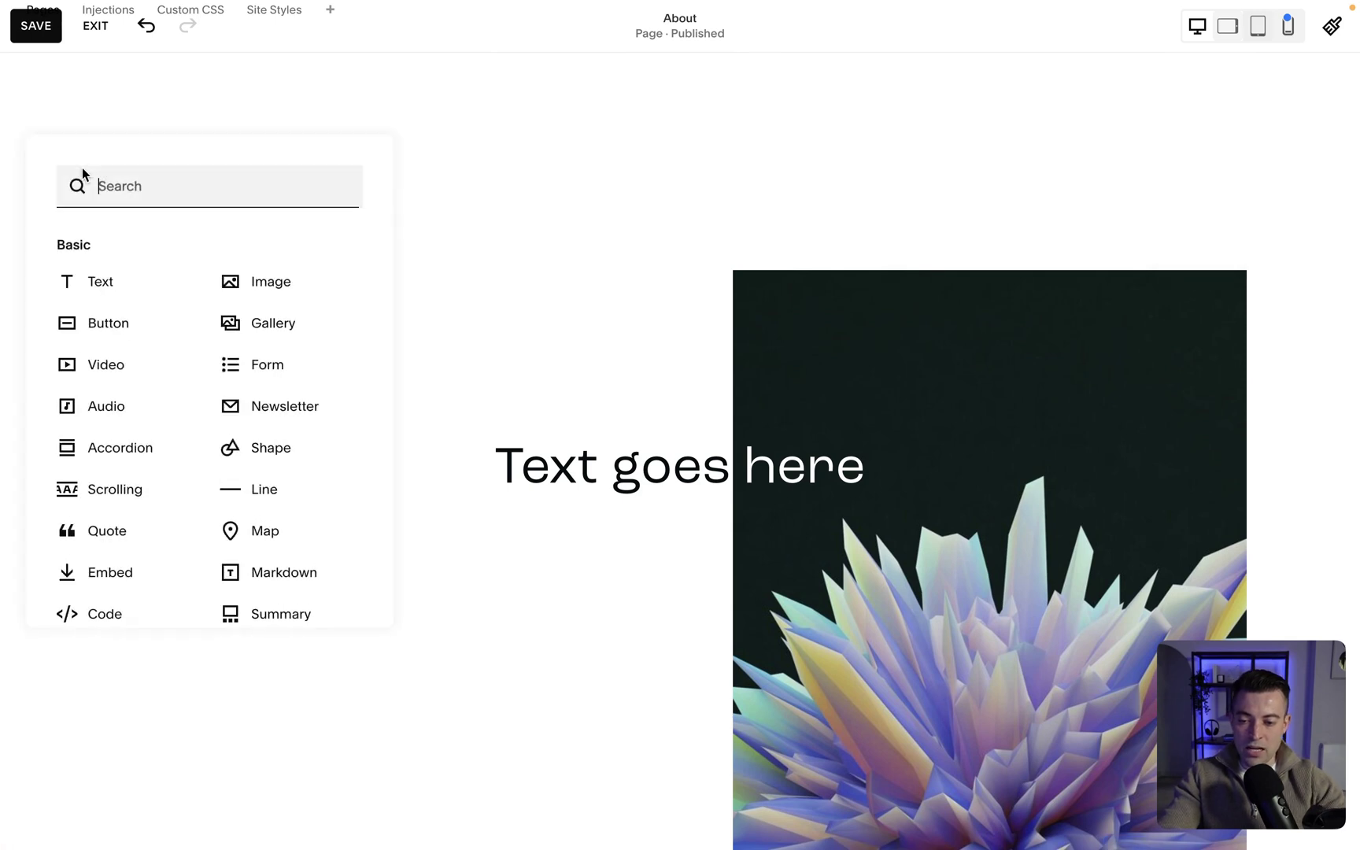
left_click(124, 496)
left_click_drag(409, 236, 370, 271)
left_click_drag(1198, 265, 1355, 266)
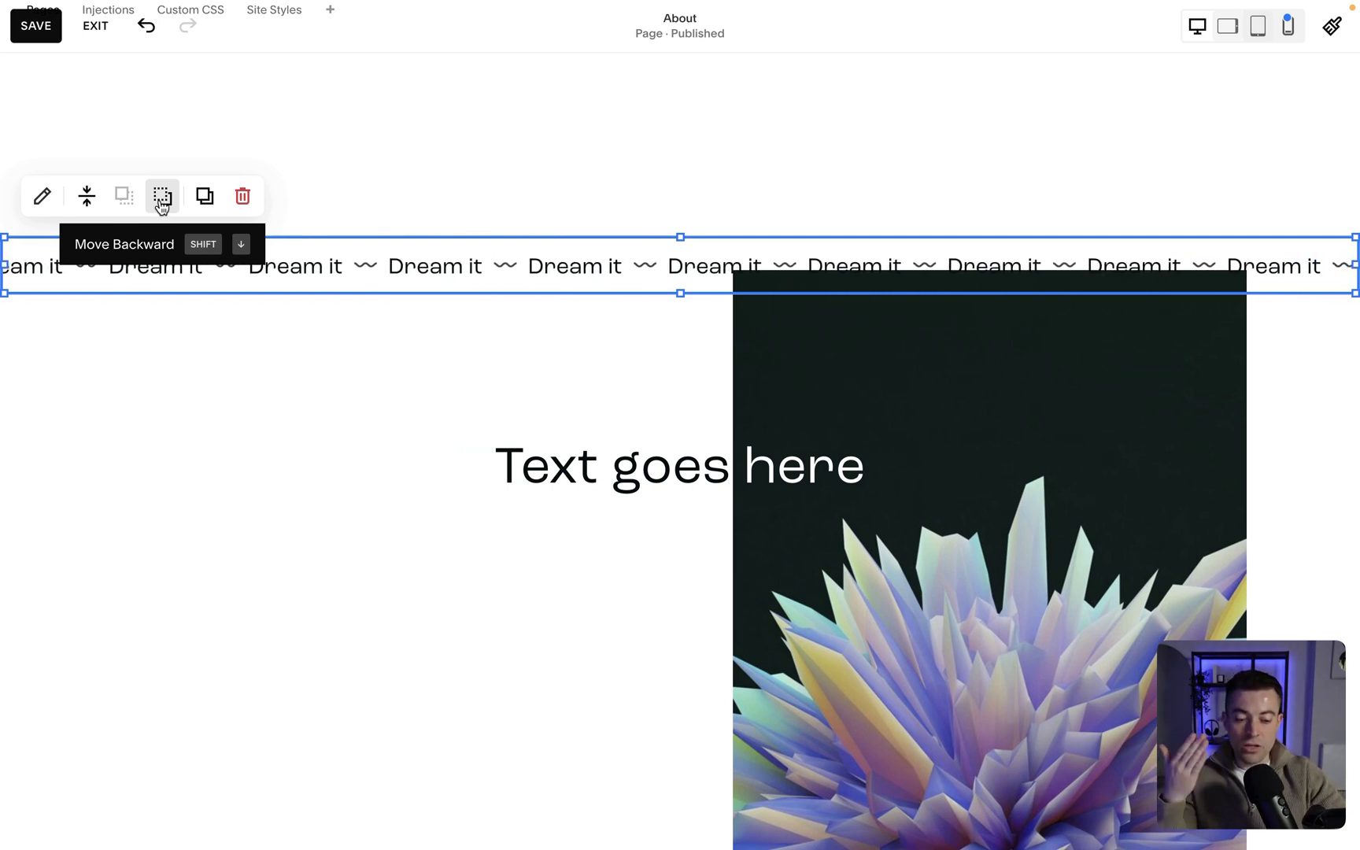
left_click(291, 378)
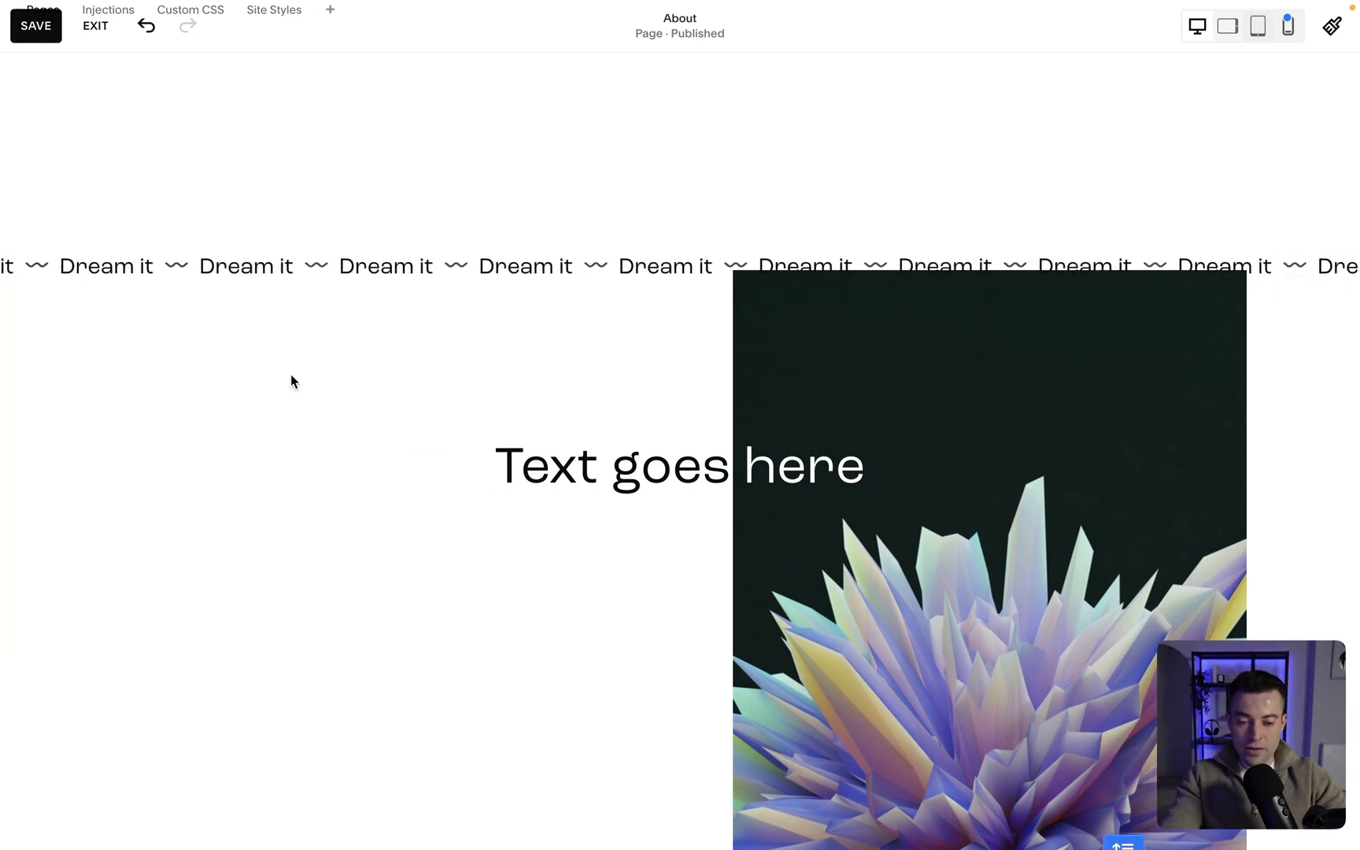
Step: Set the scrolling text size to L in its design settings
left_click(510, 279)
left_click(1311, 276)
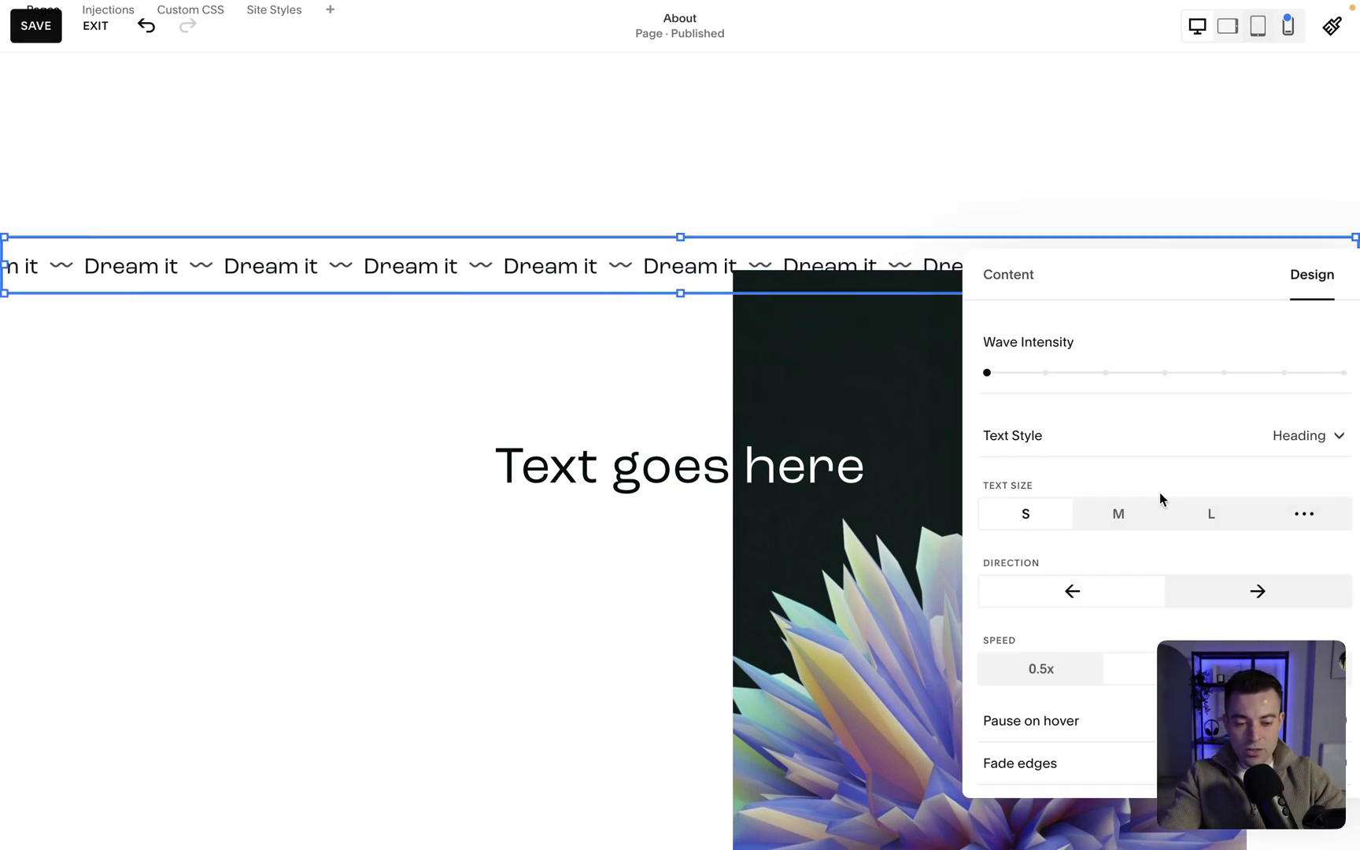
left_click(1124, 514)
left_click(1212, 514)
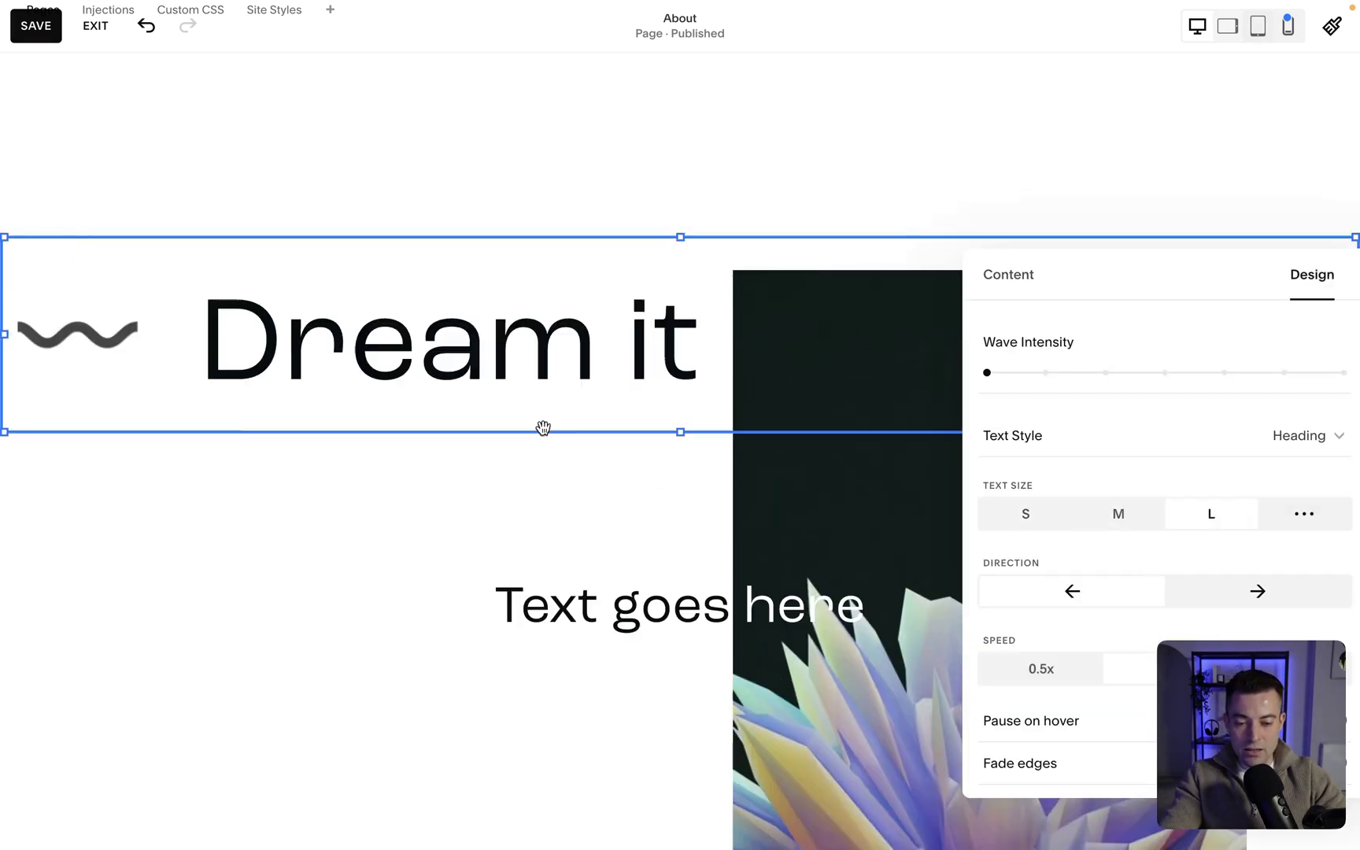
left_click(404, 474)
Step: Raise the Wave Intensity of the scrolling "Dream it" text
scroll(404, 474, "down", 3)
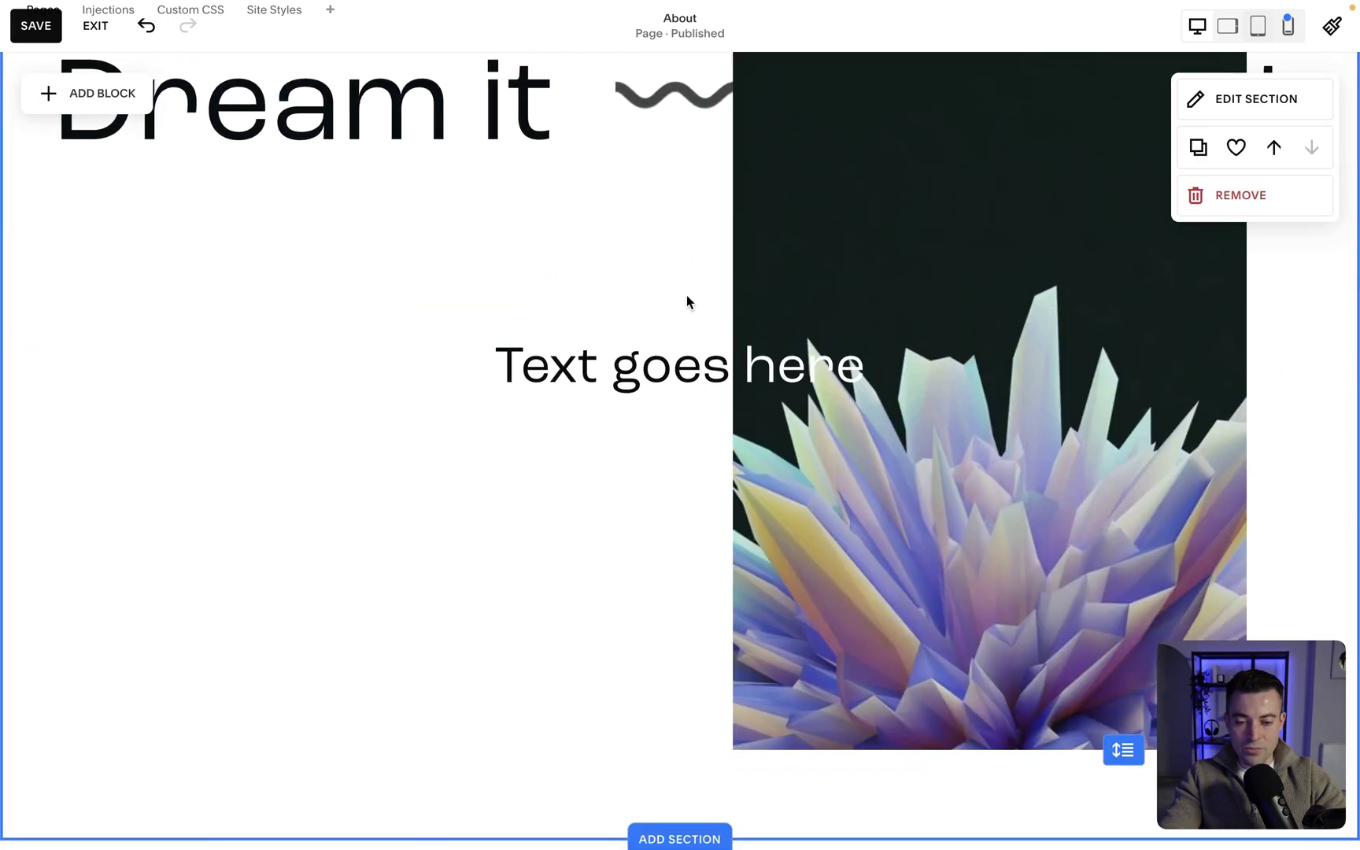
scroll(690, 425, "up", 1)
left_click_drag(690, 425, 687, 322)
scroll(945, 354, "up", 2)
left_click(1335, 246)
left_click(1335, 245)
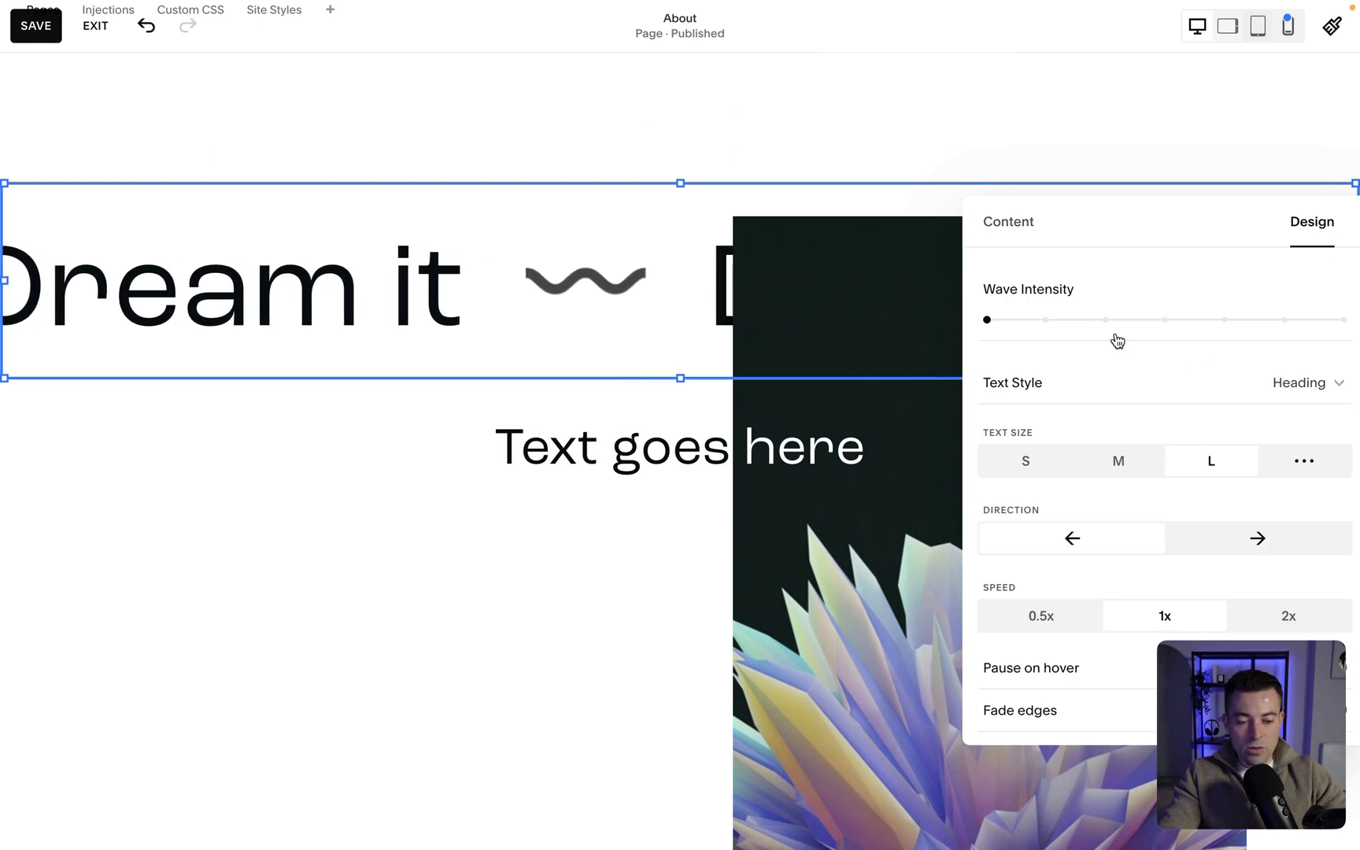
left_click(1224, 318)
left_click(511, 482)
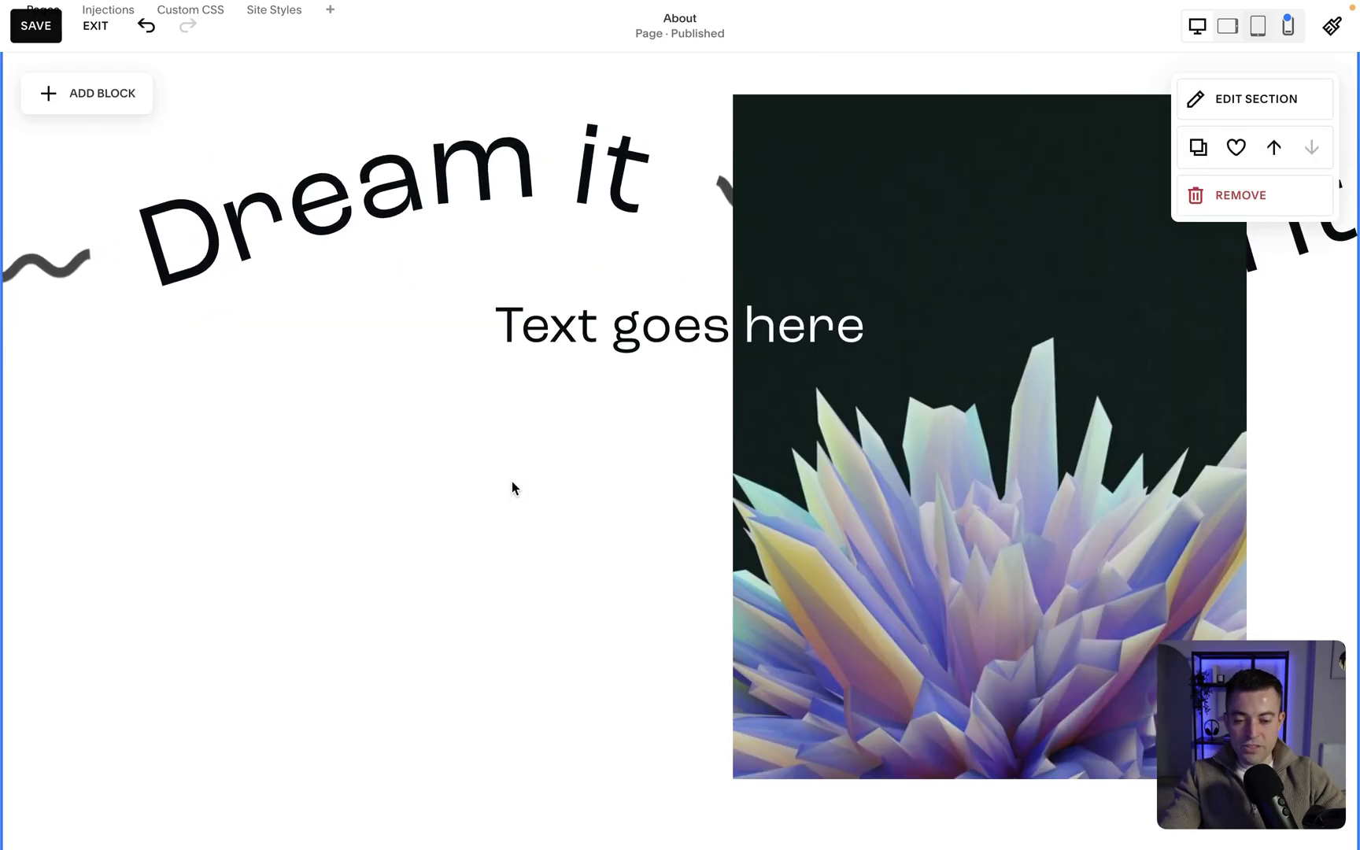
scroll(709, 350, "up", 1)
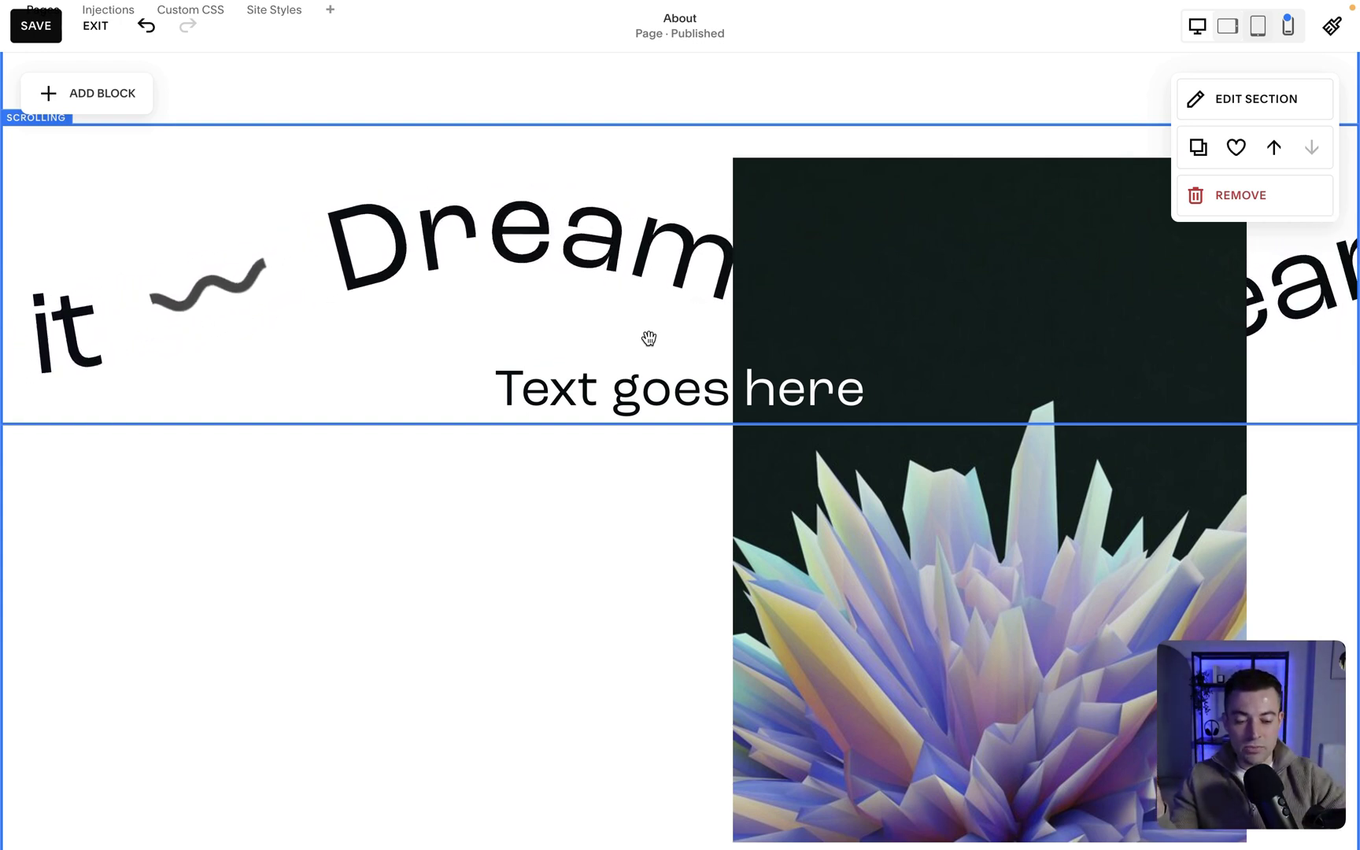
Step: Add a shape block and resize it to cover the section's left side
left_click(119, 115)
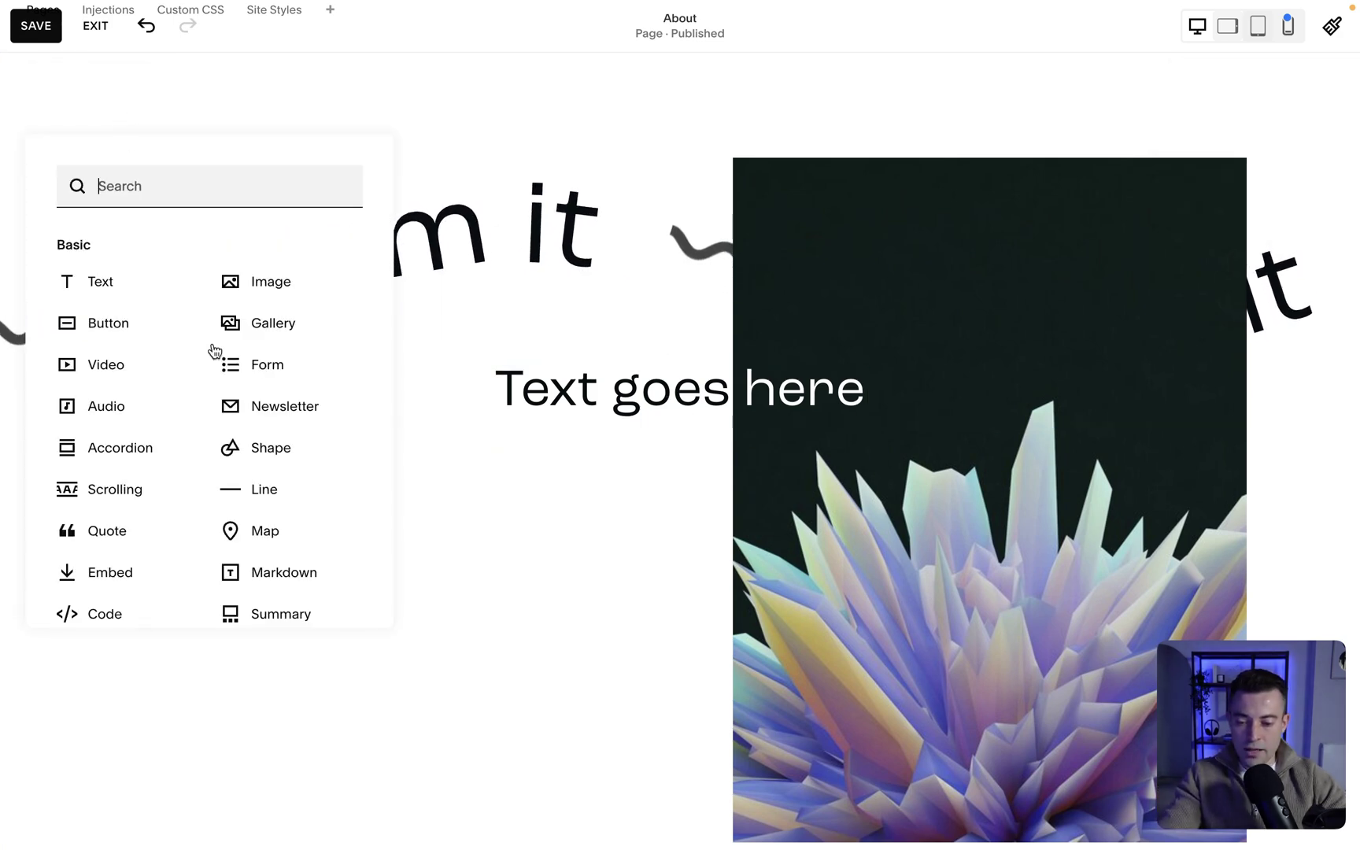
left_click(260, 457)
left_click_drag(298, 264, 288, 626)
left_click_drag(387, 477, 833, 256)
scroll(833, 256, "down", 4)
left_click_drag(465, 398, 488, 617)
scroll(511, 396, "up", 3)
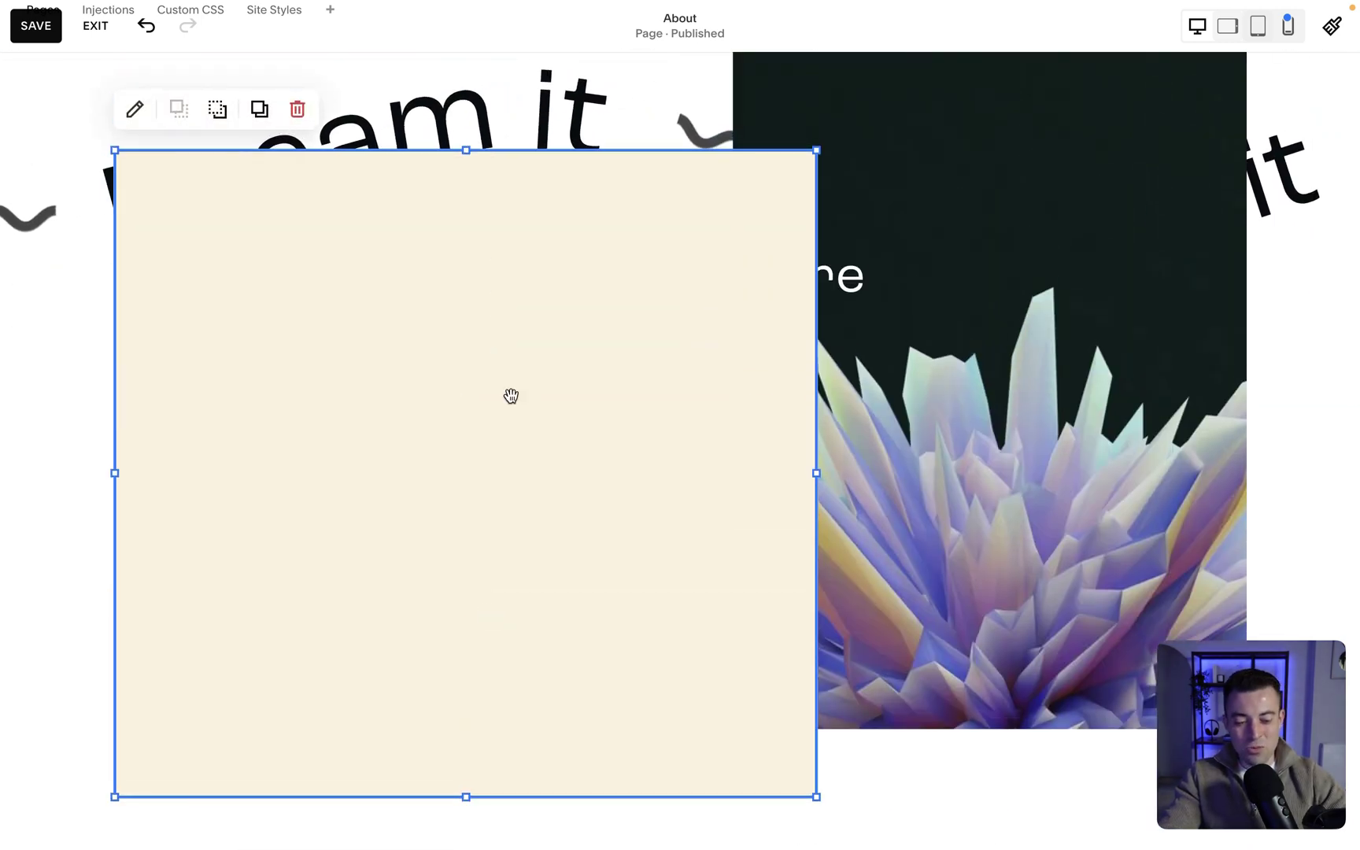
Step: Change the shape to a scalloped circle and turn on Drop Shadow
double_click(440, 433)
left_click(993, 273)
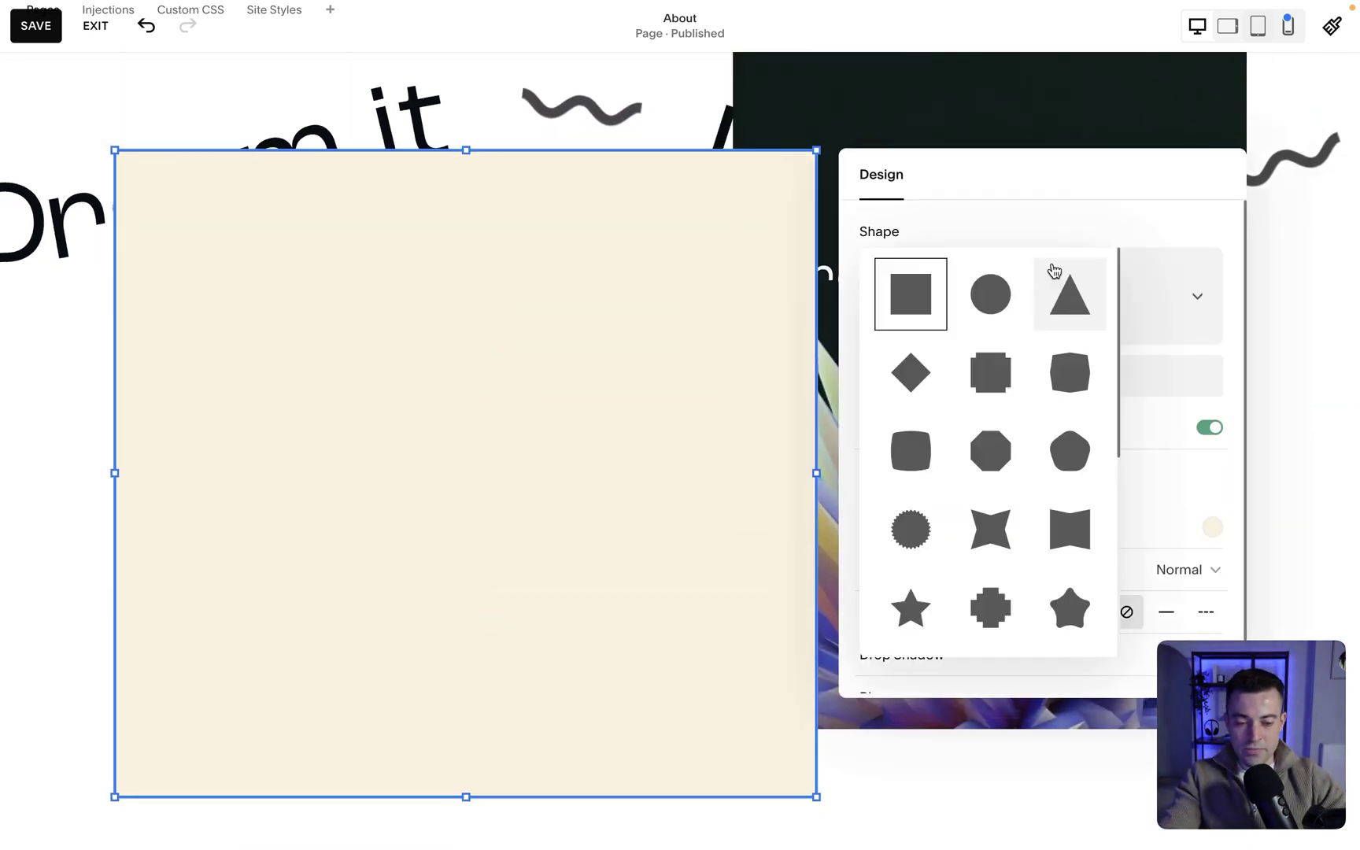
scroll(919, 526, "down", 1)
scroll(919, 527, "down", 5)
scroll(919, 527, "up", 5)
left_click(913, 451)
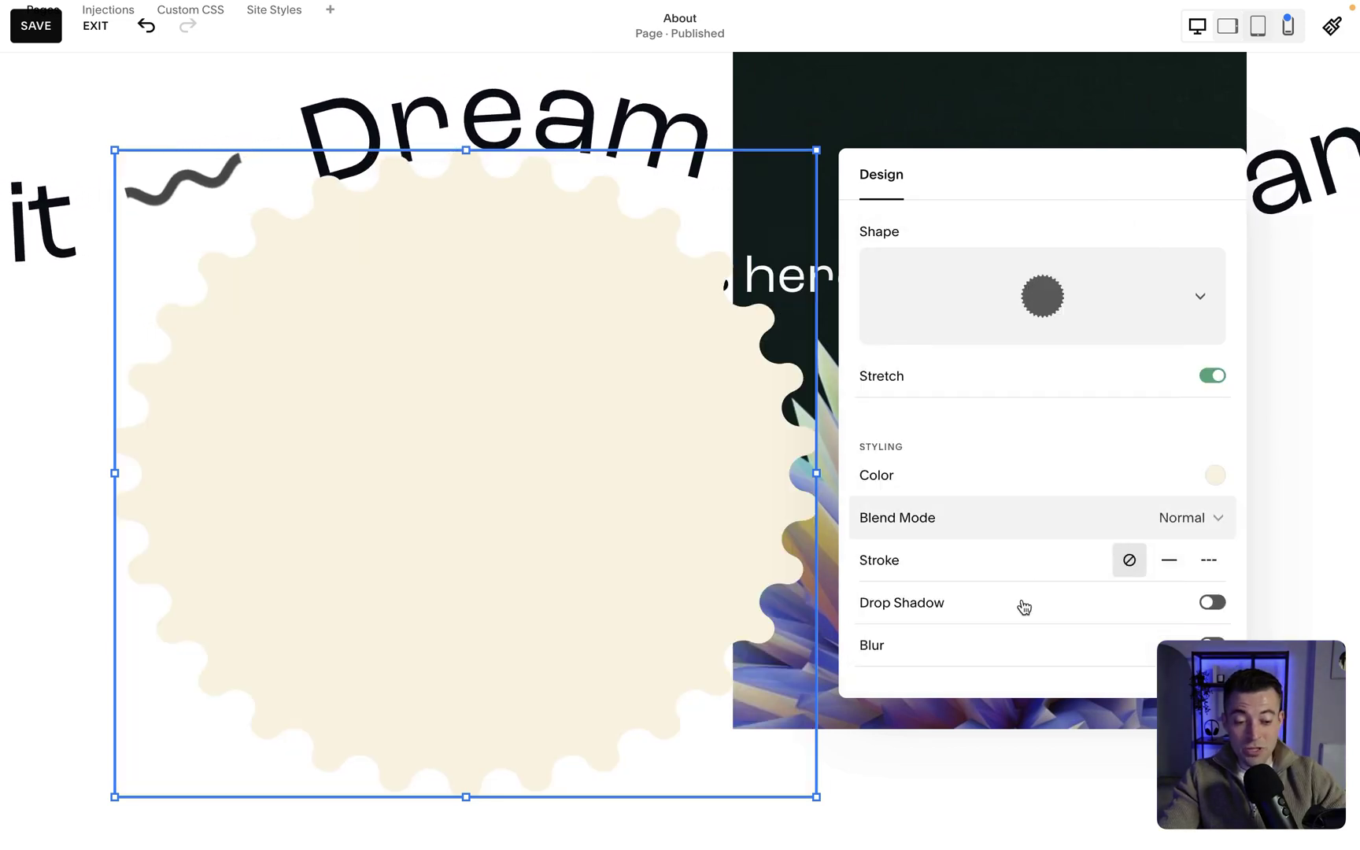
left_click(1024, 605)
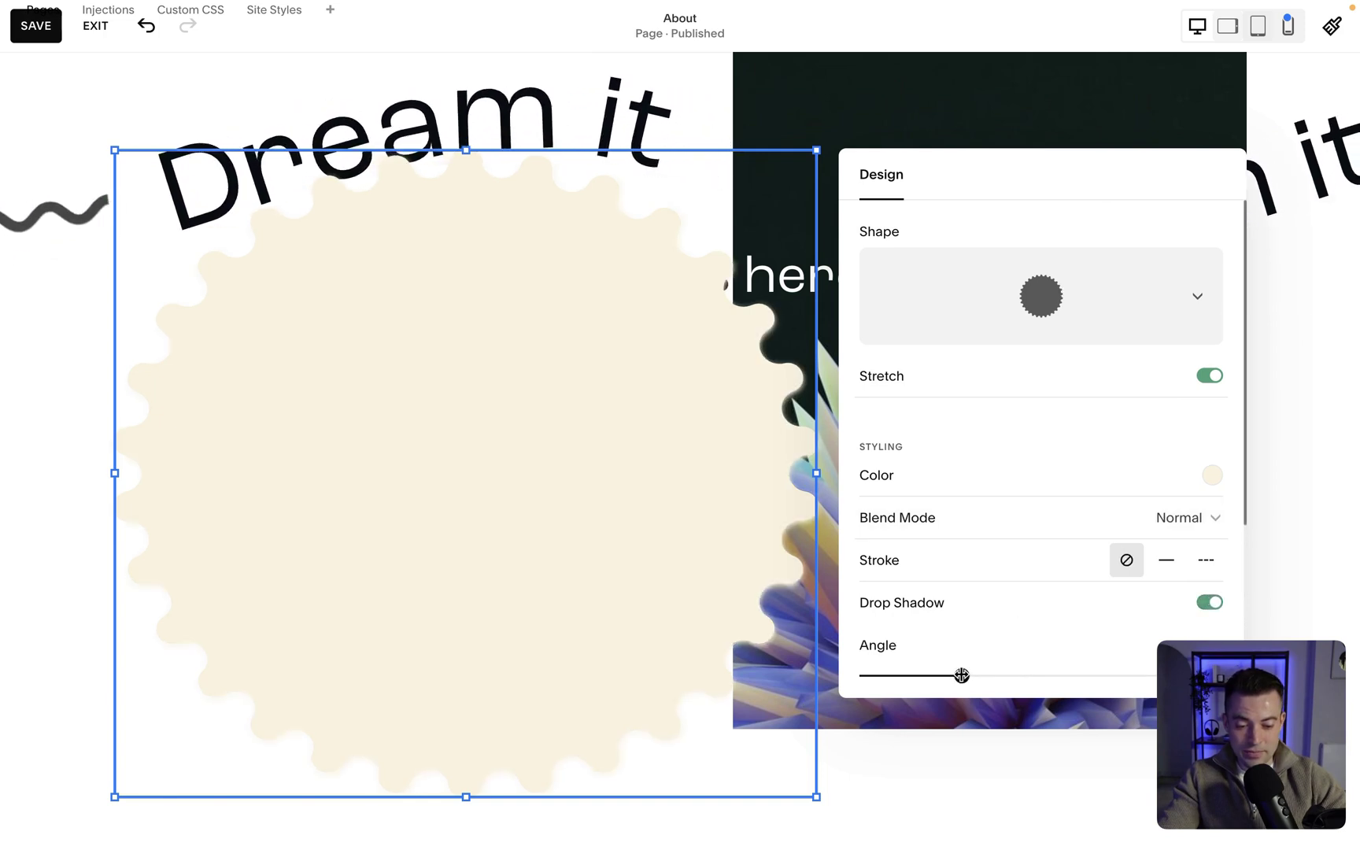
scroll(962, 676, "down", 2)
left_click(922, 781)
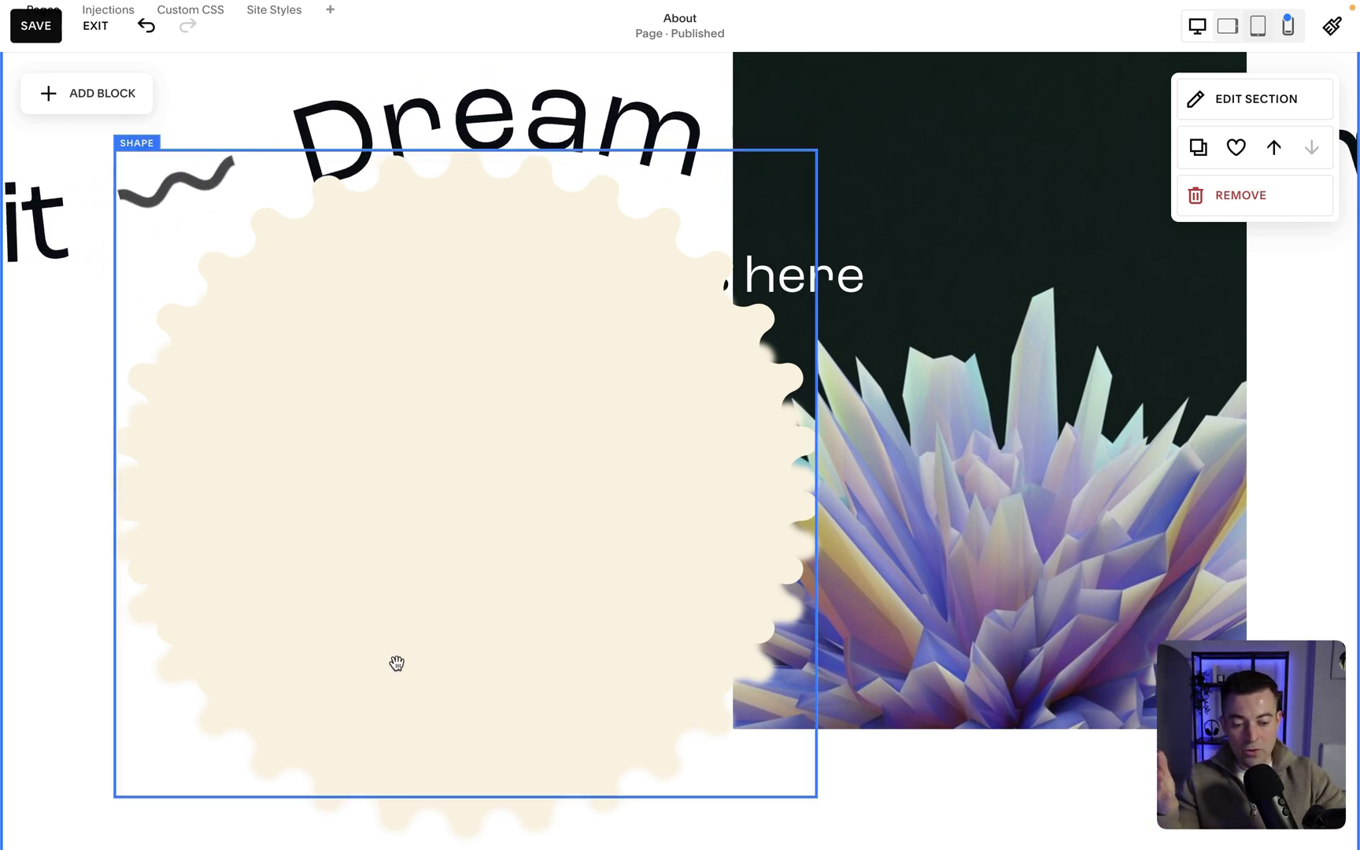
Step: Use Move Backward four times to put the scalloped shape behind the text and crystal image
left_click(422, 615)
left_click(215, 114)
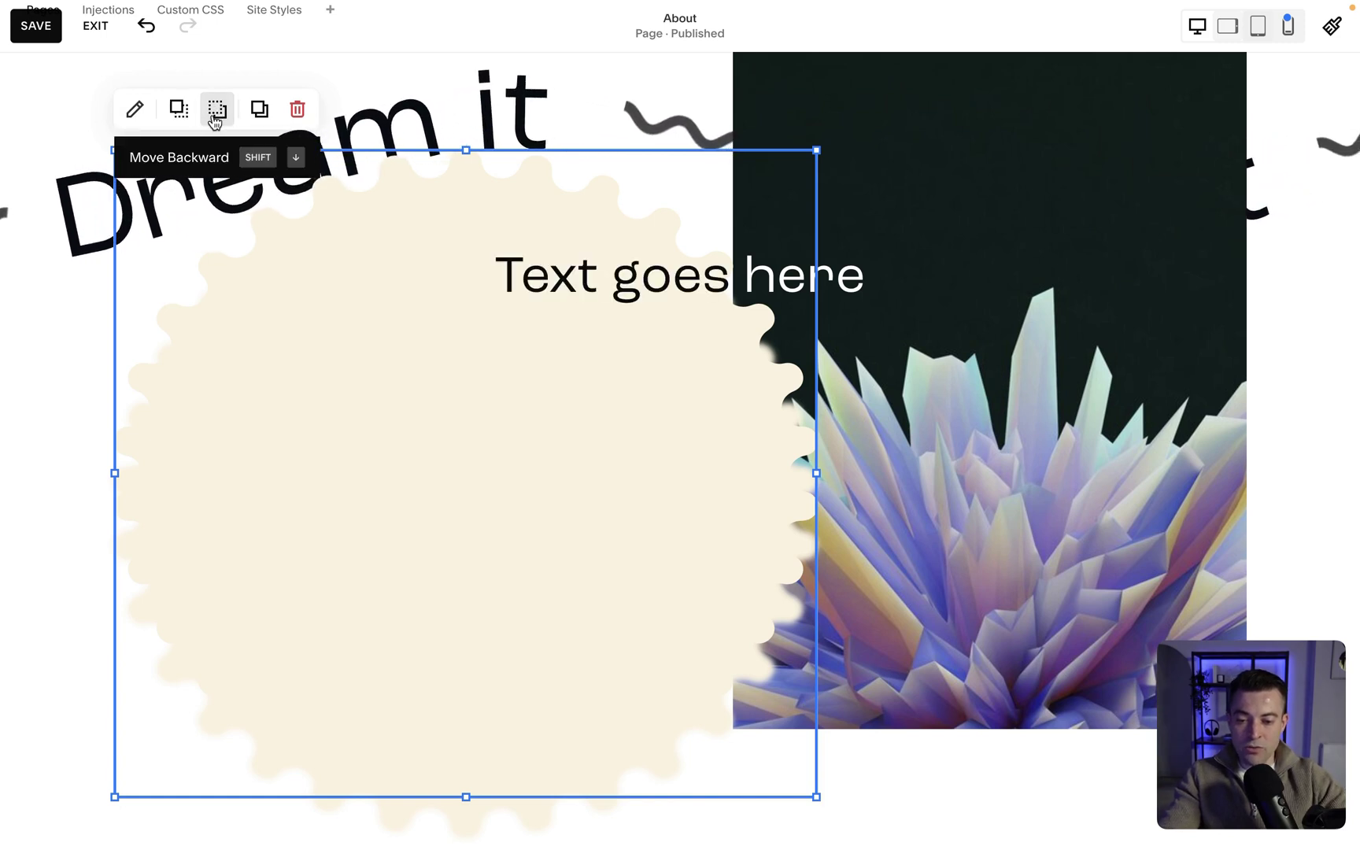
left_click(179, 118)
left_click(214, 118)
left_click(215, 119)
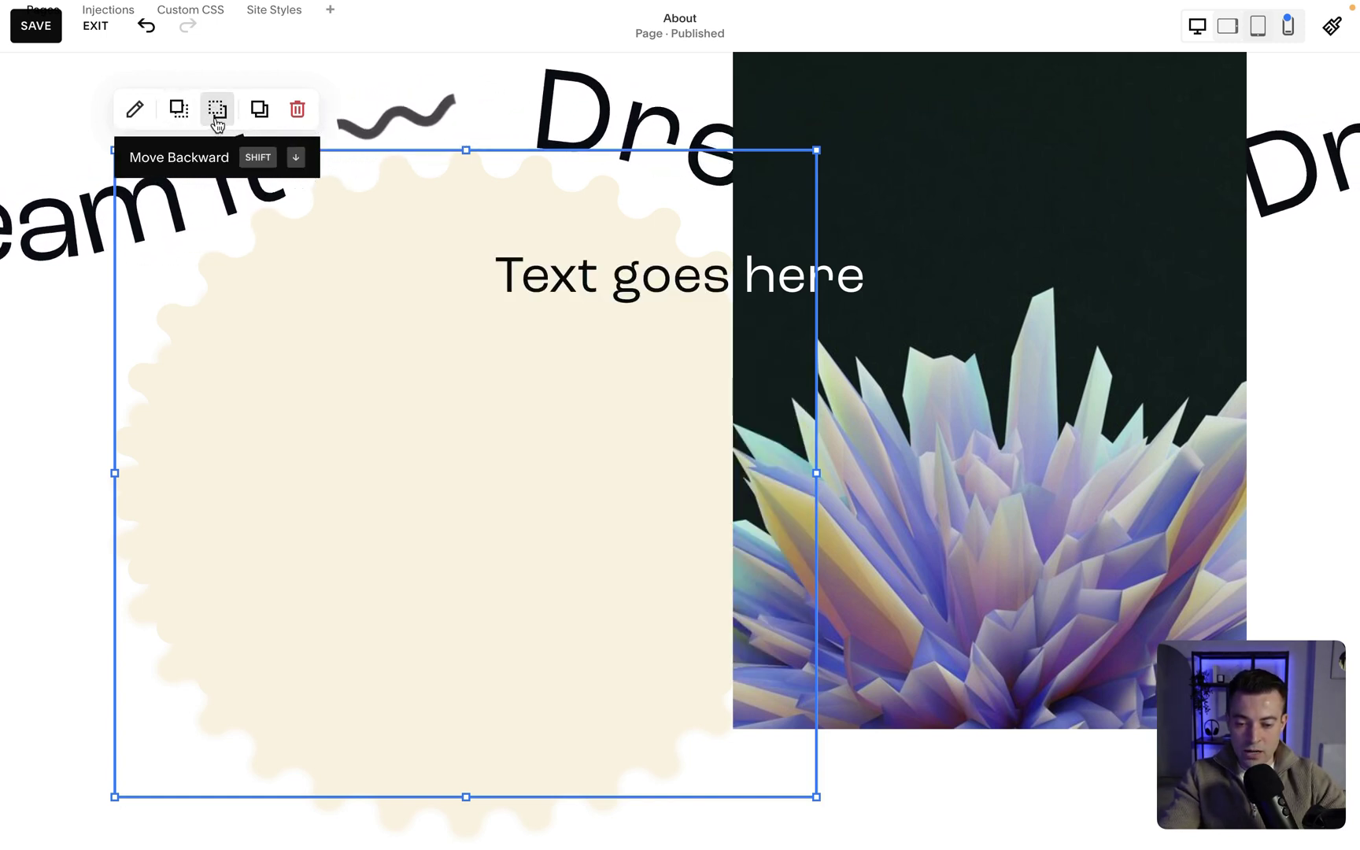
left_click(43, 455)
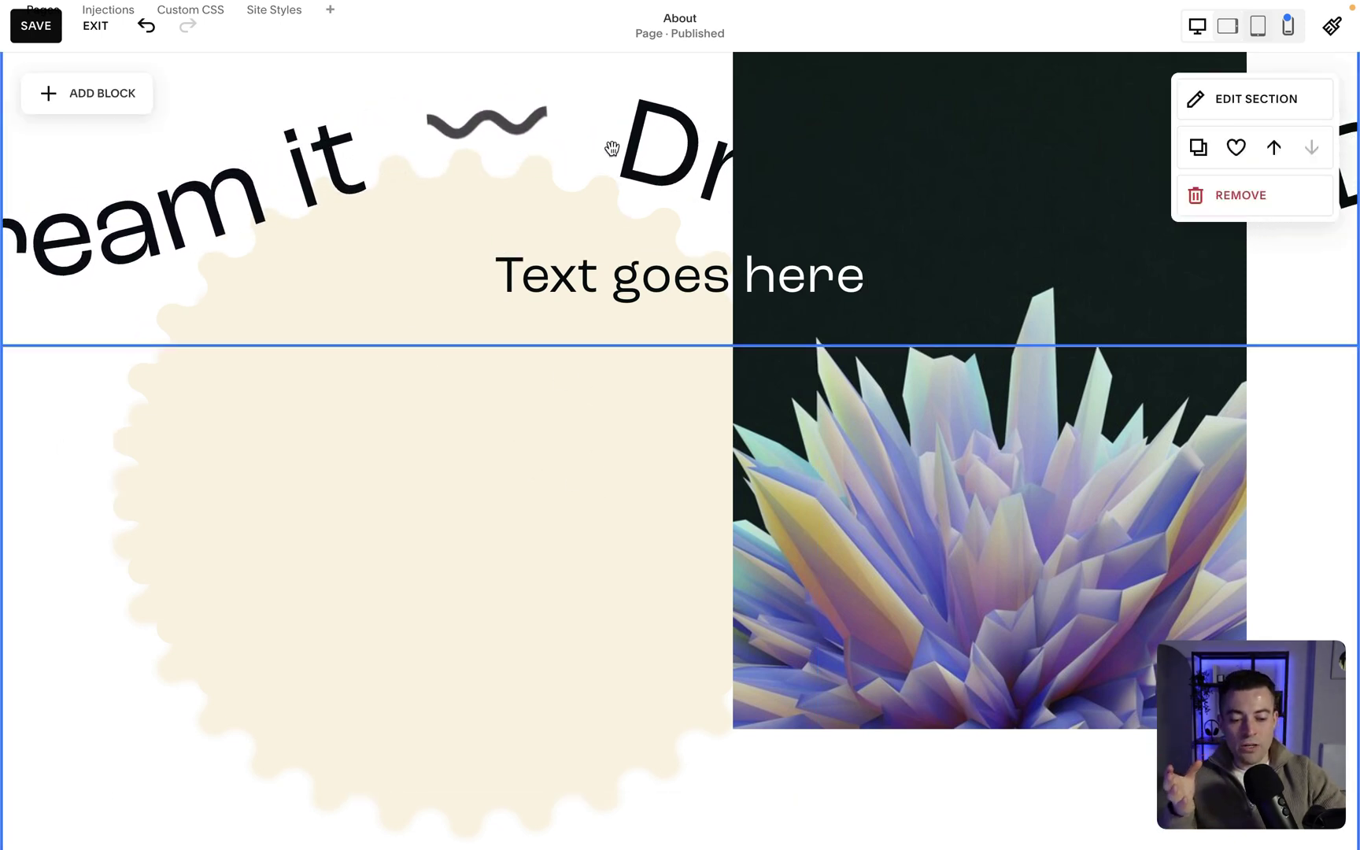
scroll(650, 155, "up", 2)
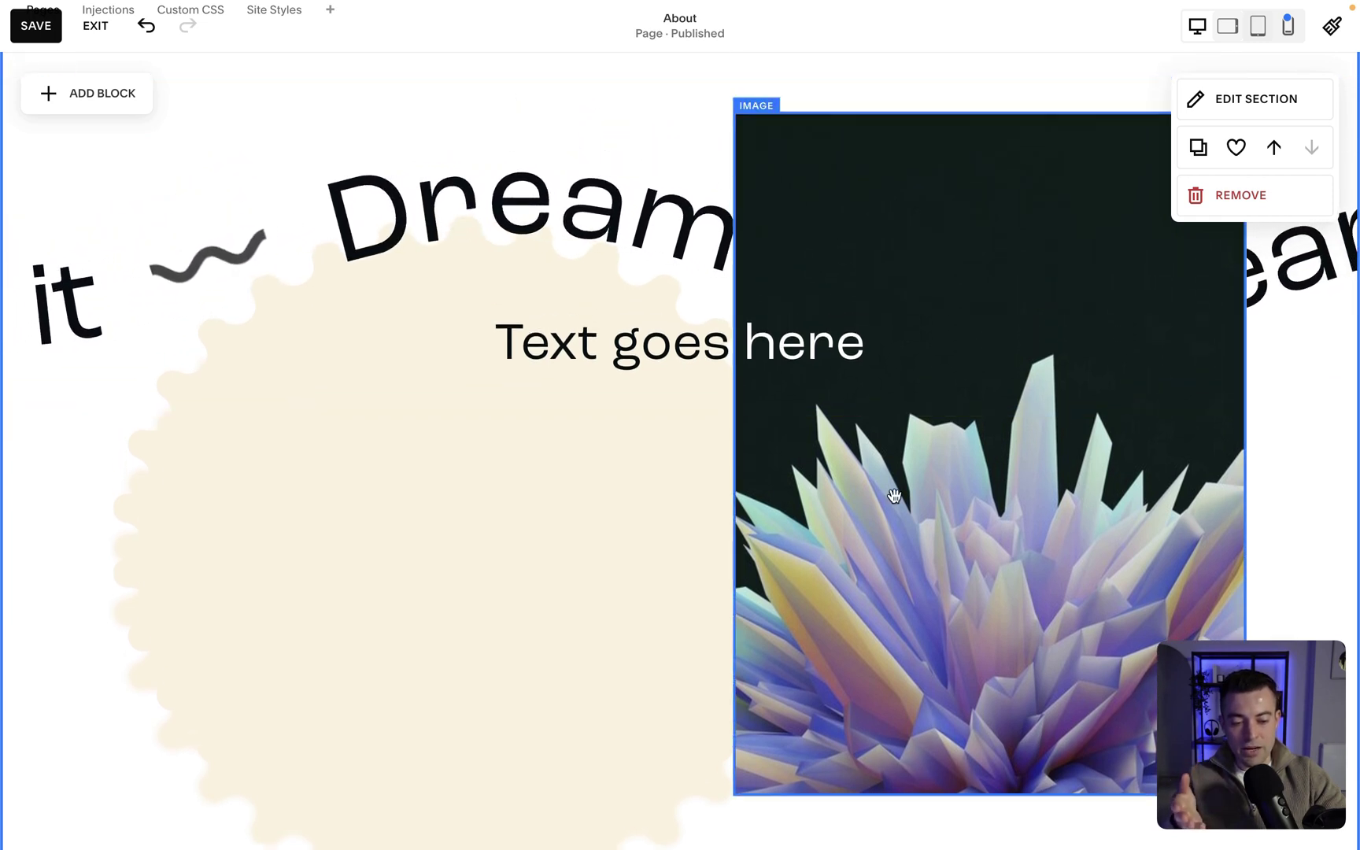
Step: Send the crystal image to the back, then move the "Dream it" text and scalloped shape backward
left_click(894, 496)
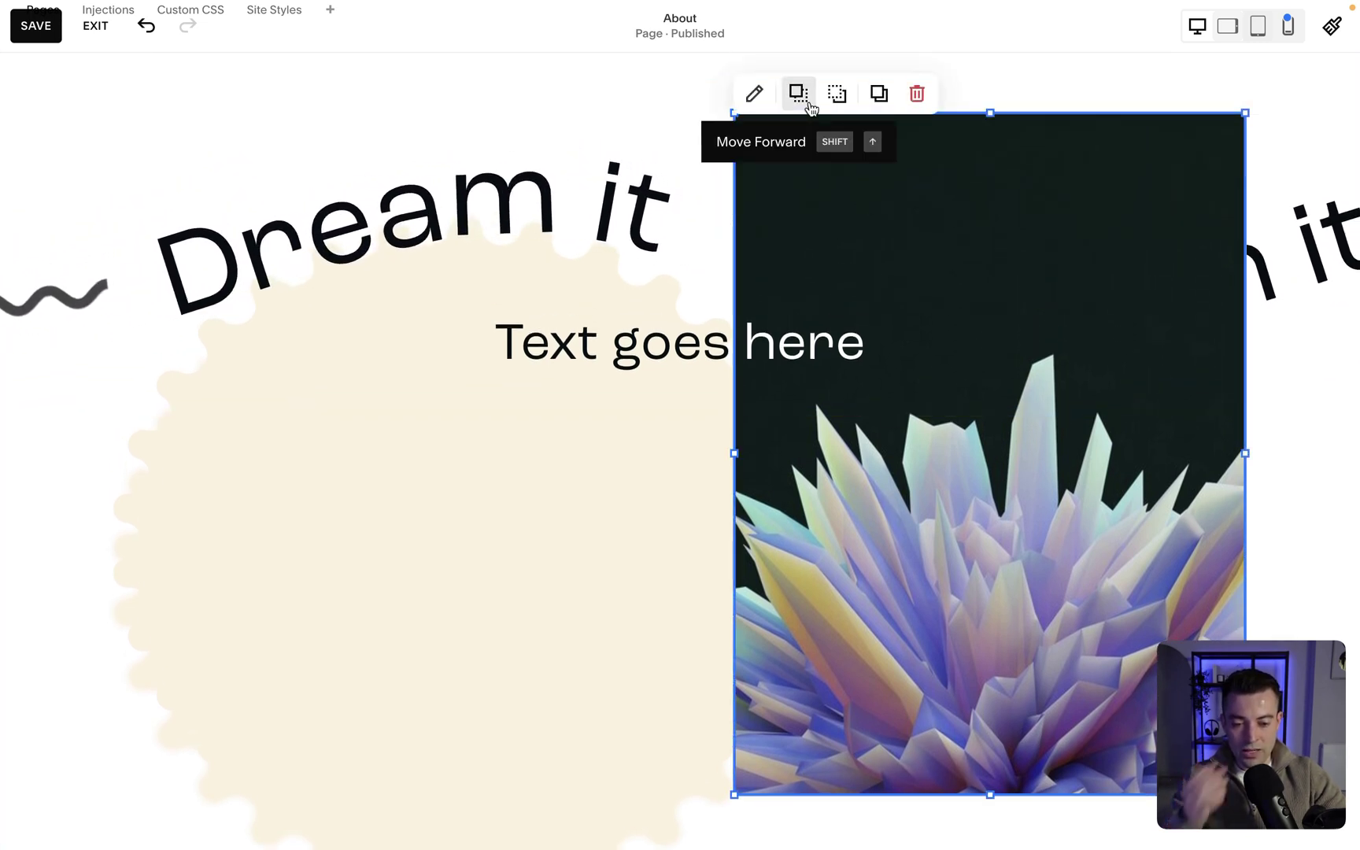
left_click(836, 95)
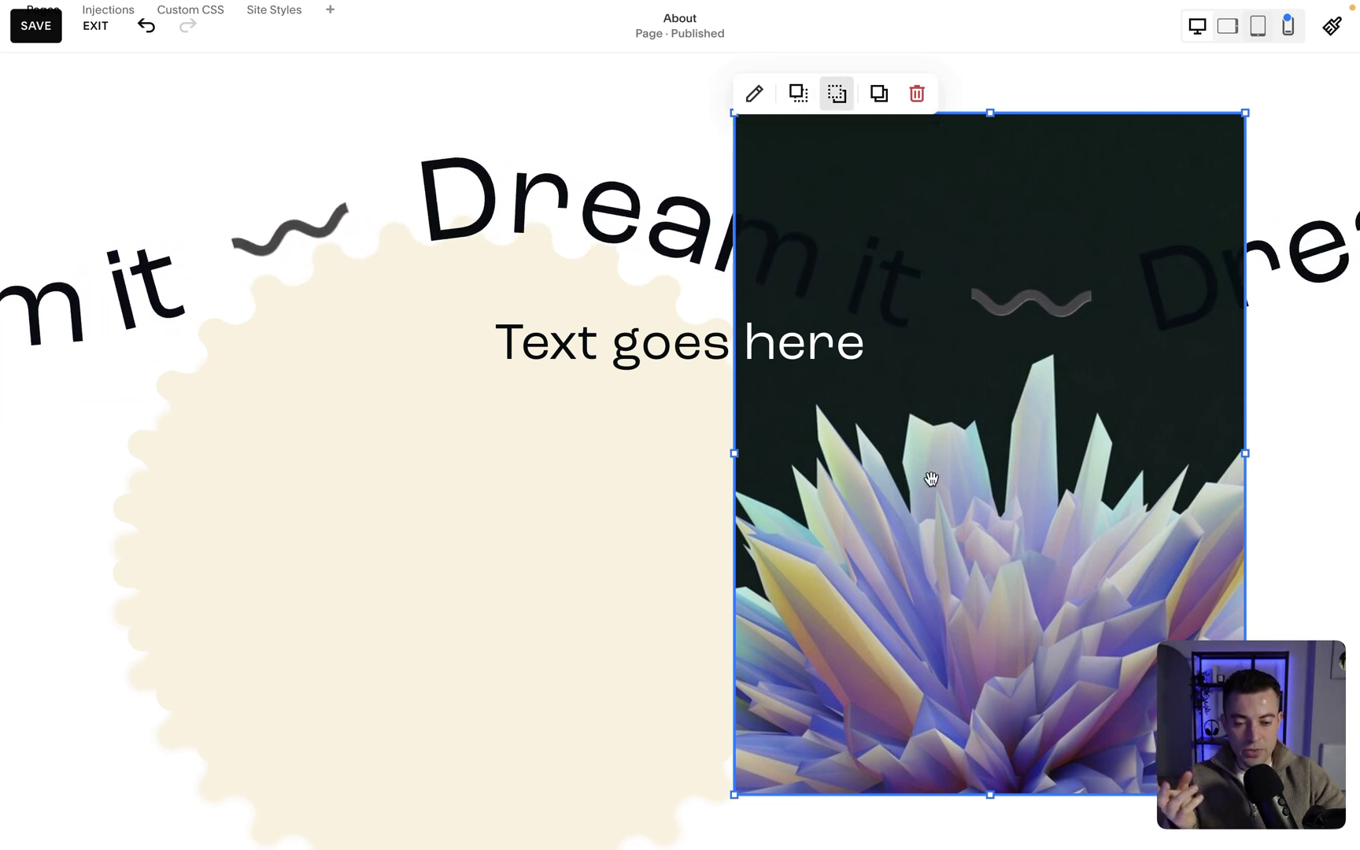
left_click(839, 96)
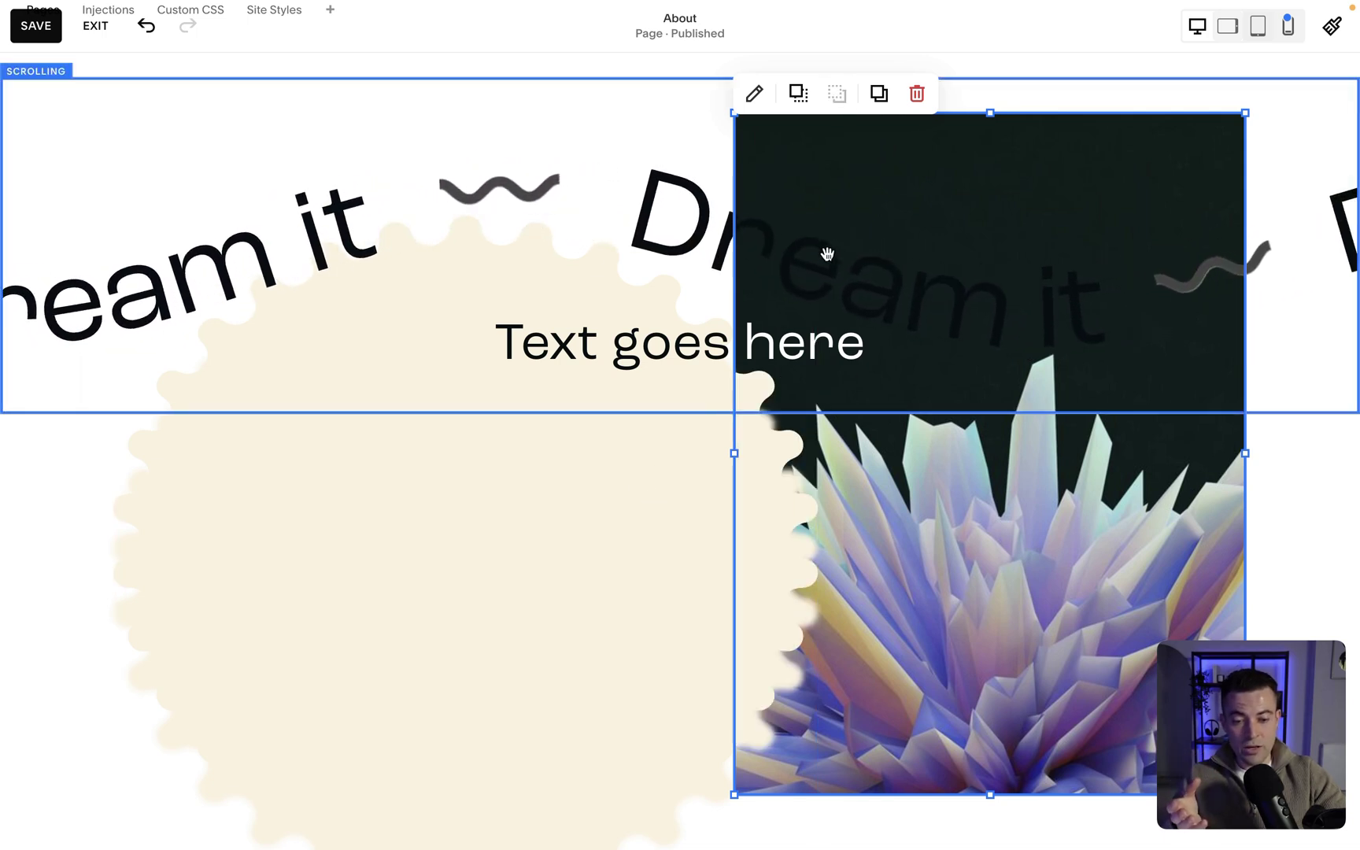
left_click(583, 183)
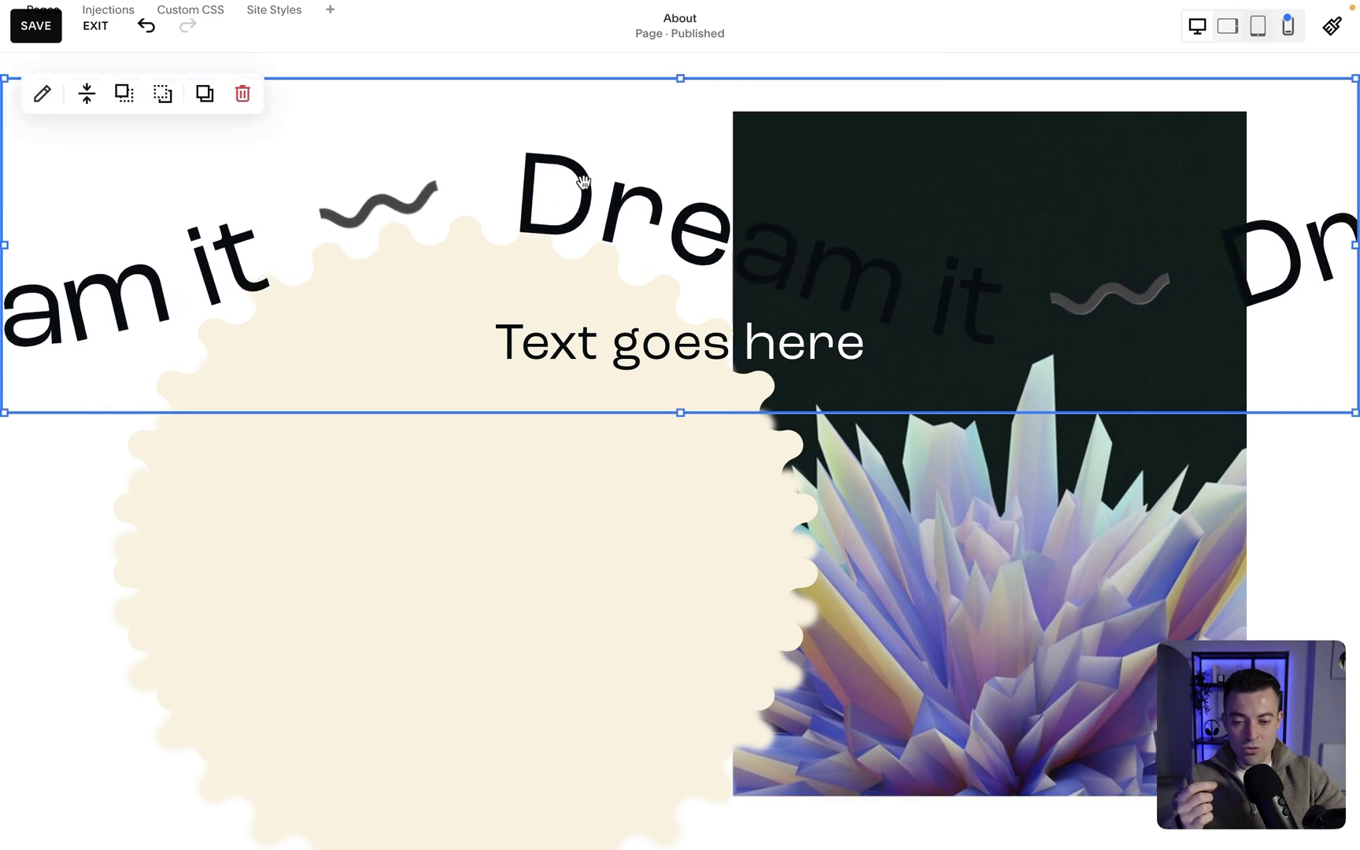
left_click(162, 92)
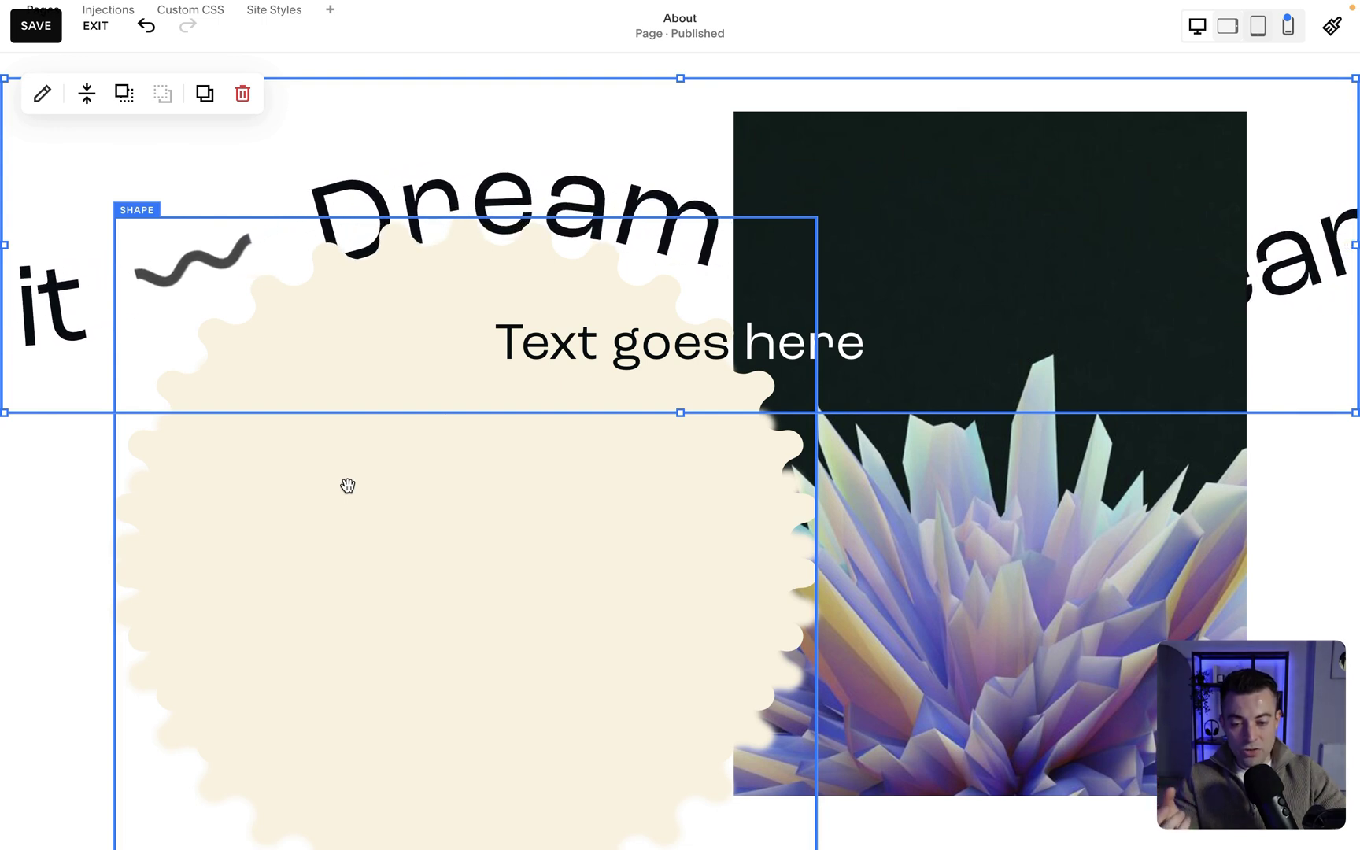
left_click(405, 507)
left_click(219, 176)
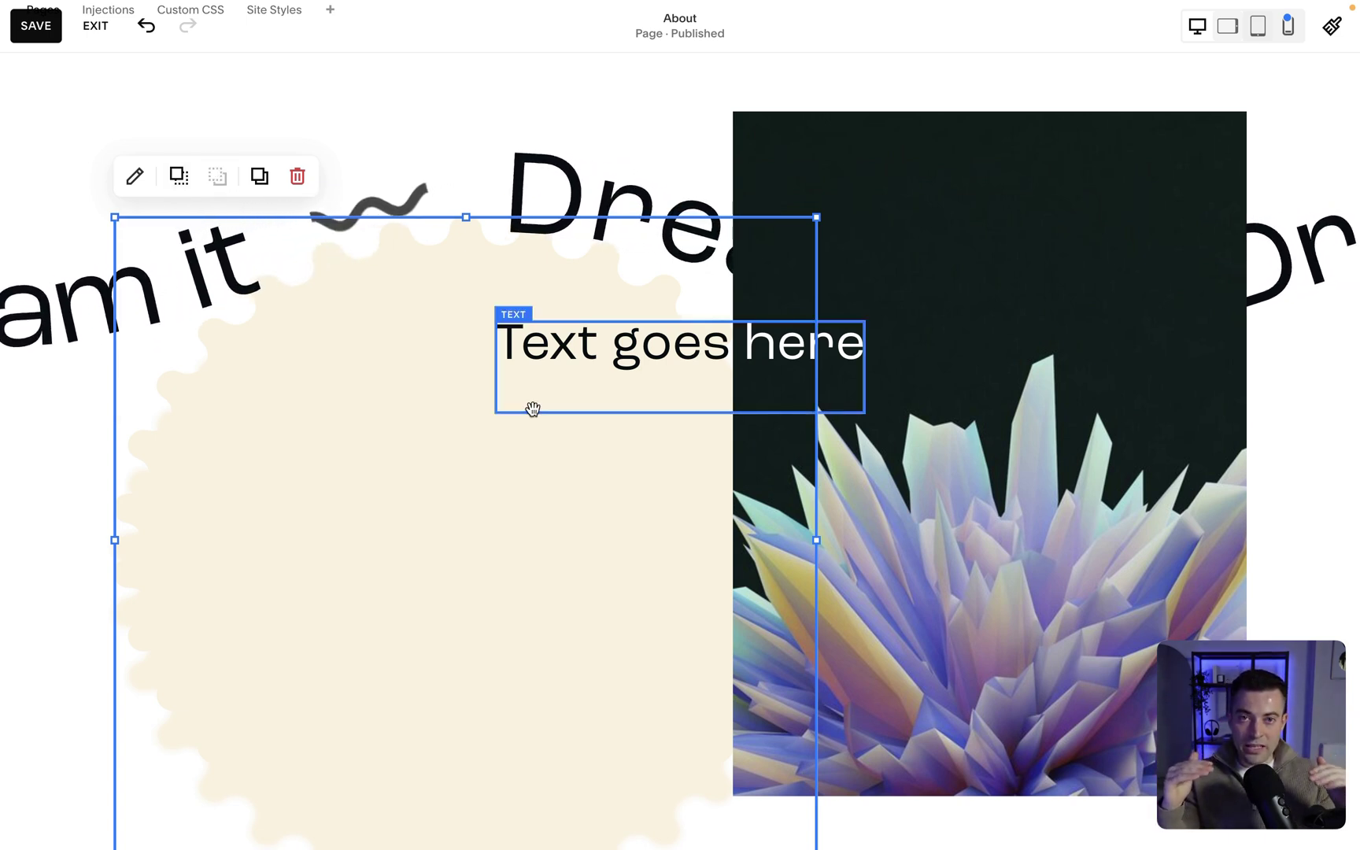
left_click(647, 341)
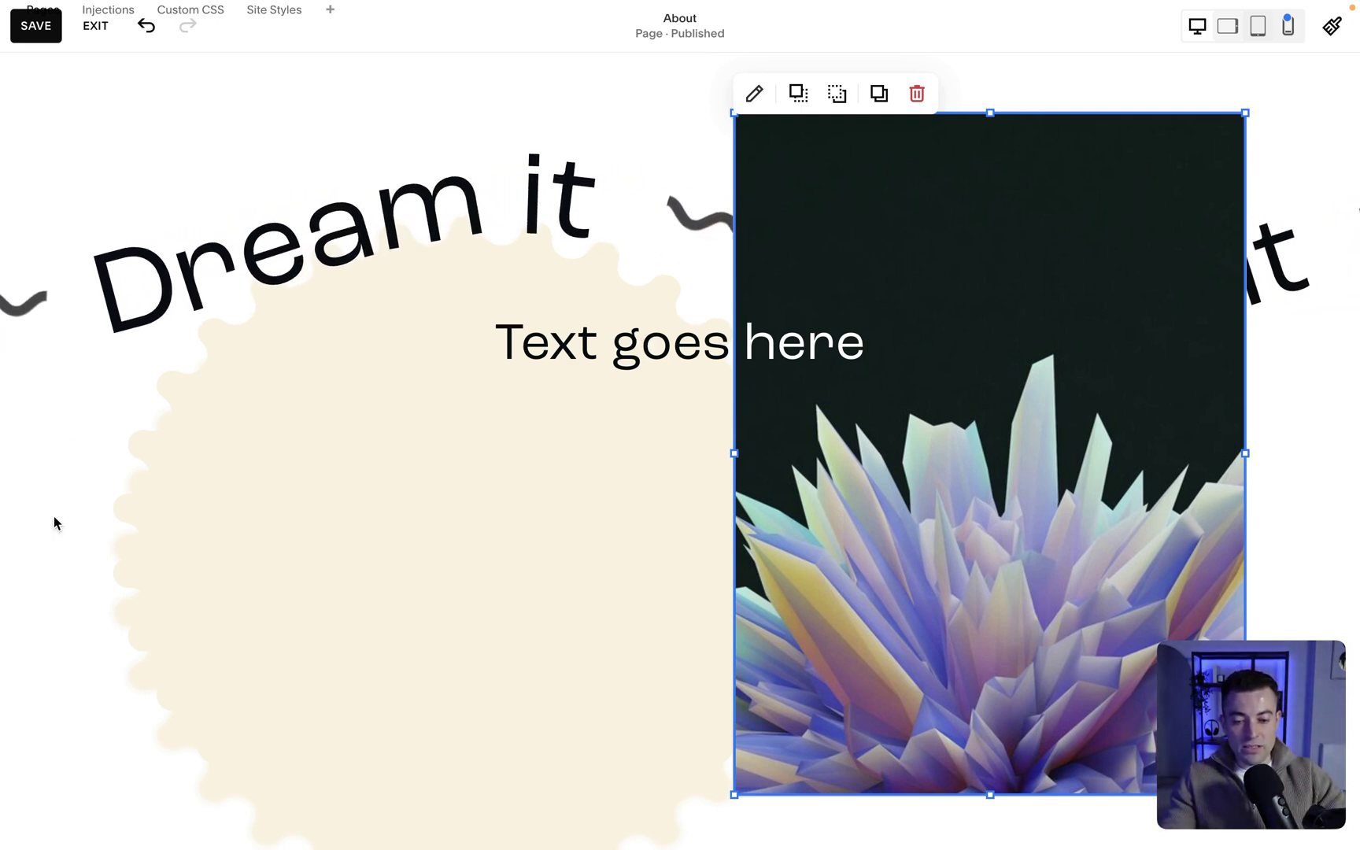
Step: Save the About page edits
left_click(55, 39)
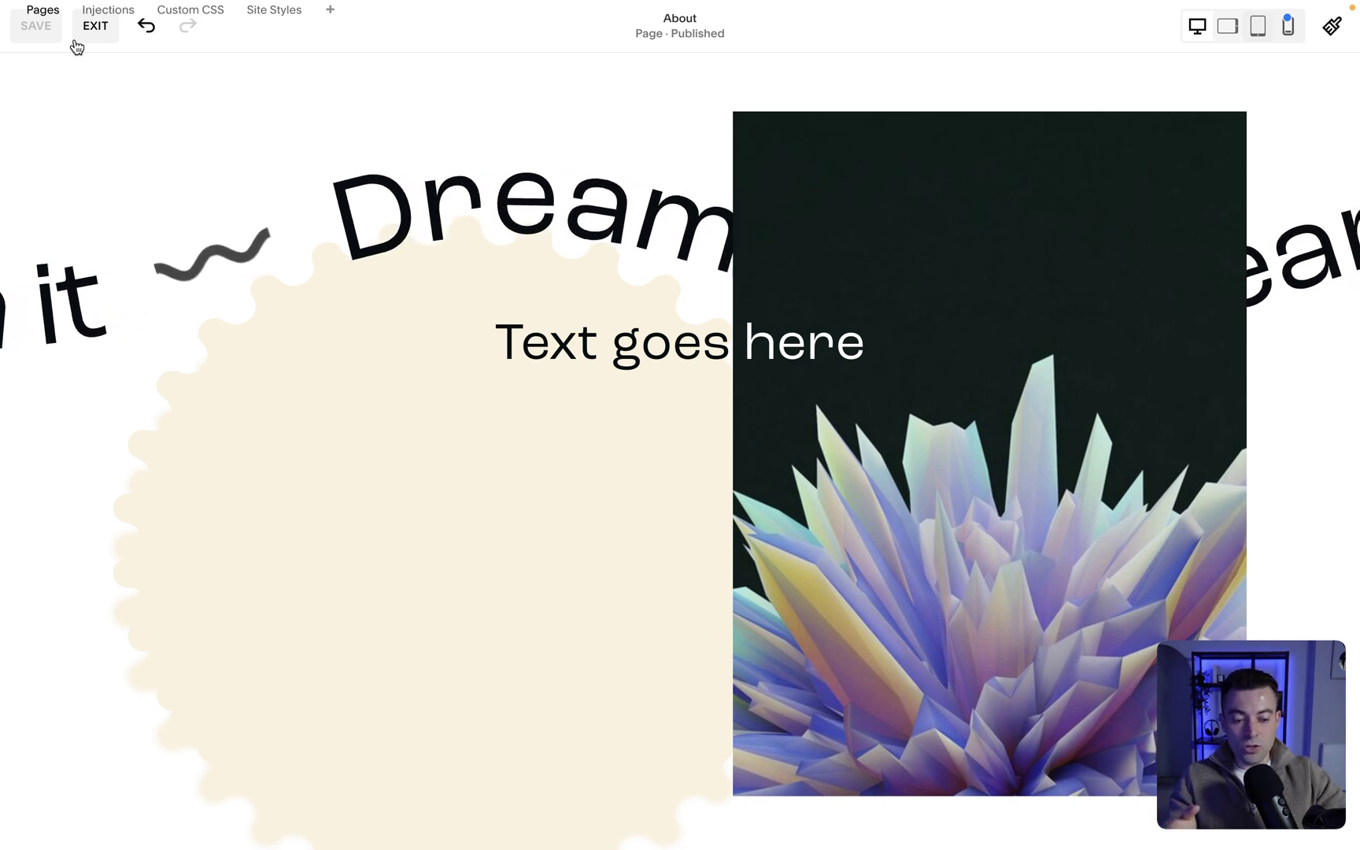
Step: Switch to the mobile layout and reposition the "Dream it" scrolling block
mouse_move(304, 103)
left_click(1288, 25)
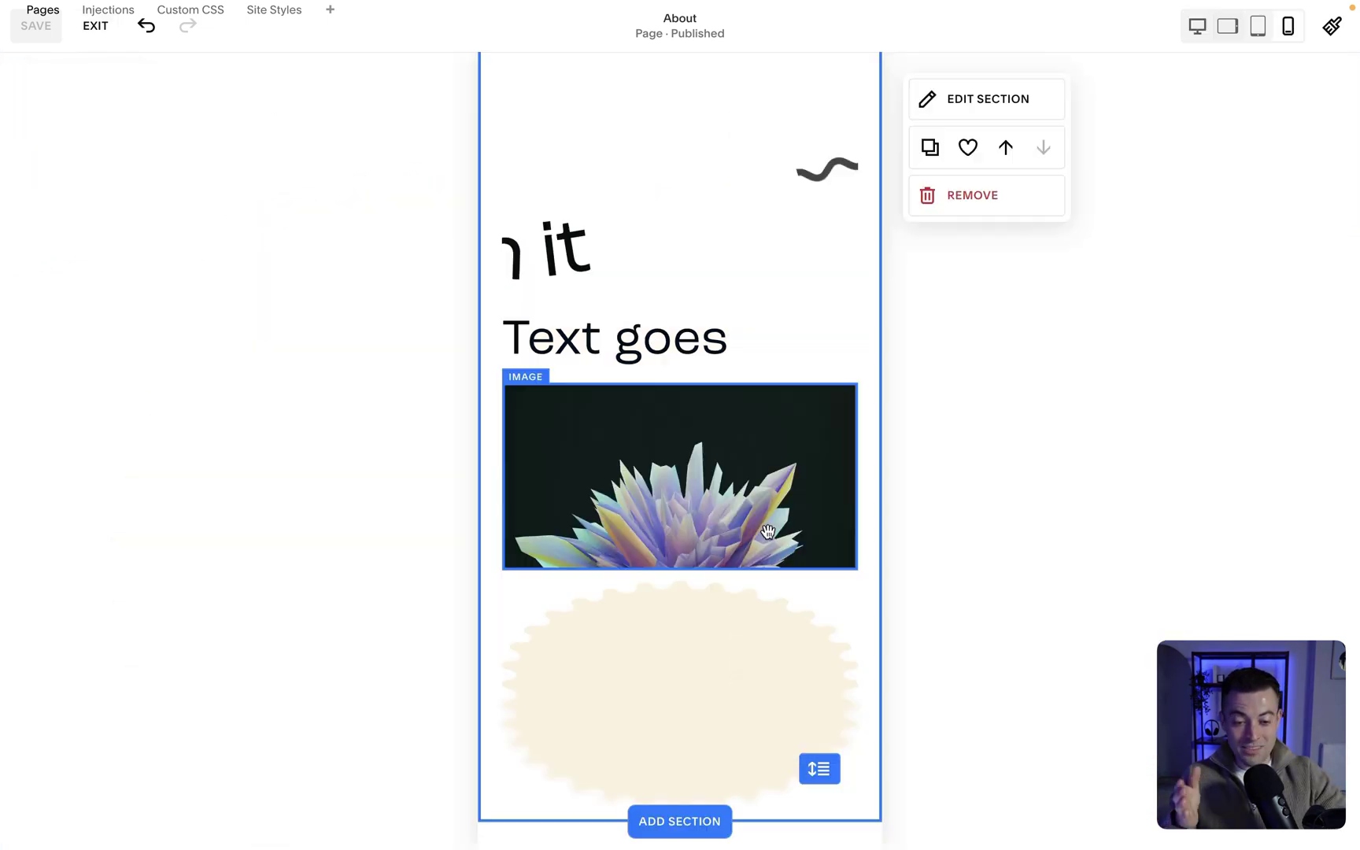
left_click(602, 234)
scroll(601, 234, "up", 2)
left_click_drag(570, 316, 682, 438)
Step: Narrow the "Text goes here" block, then narrow the crystal image and extend it upward
double_click(775, 369)
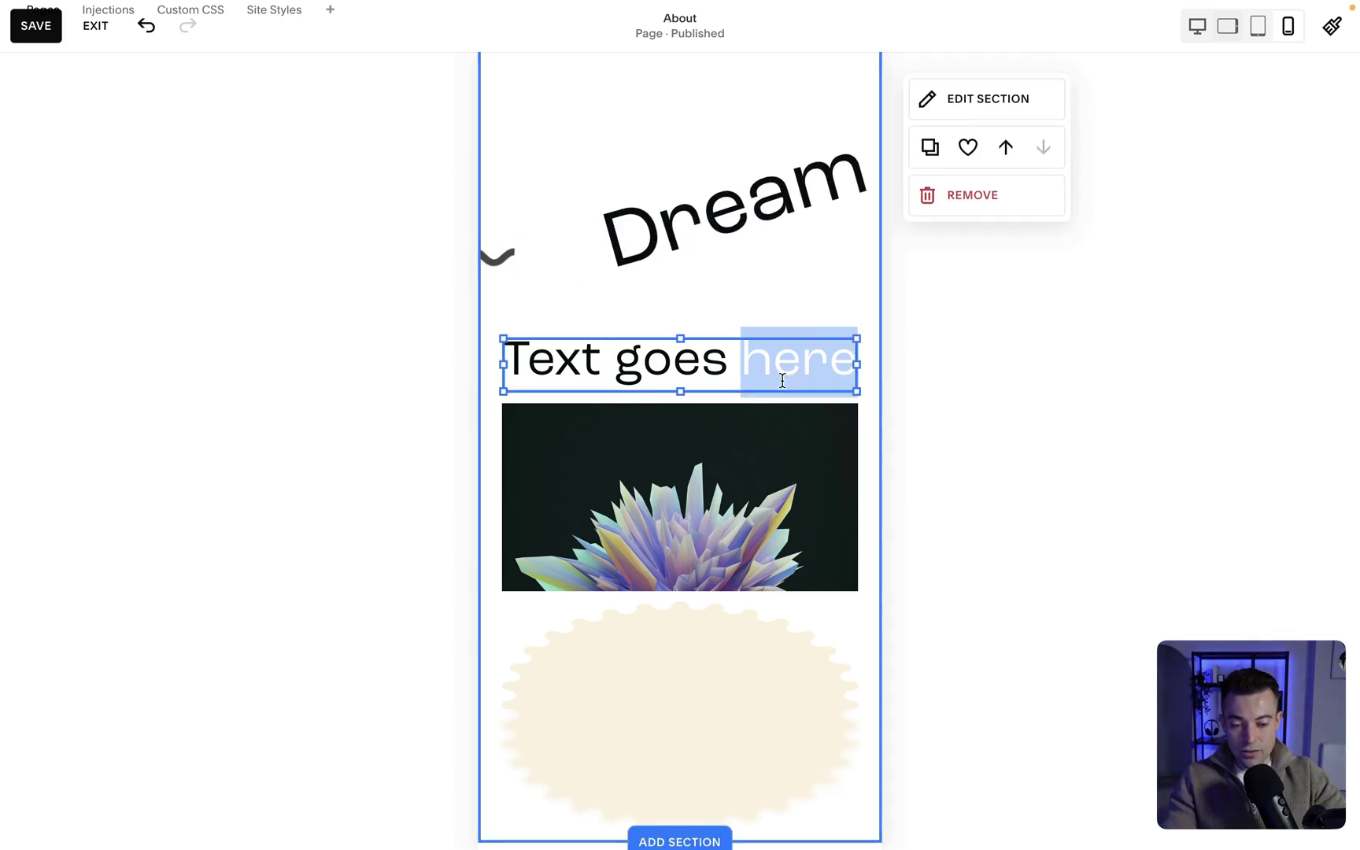
left_click_drag(859, 365, 718, 368)
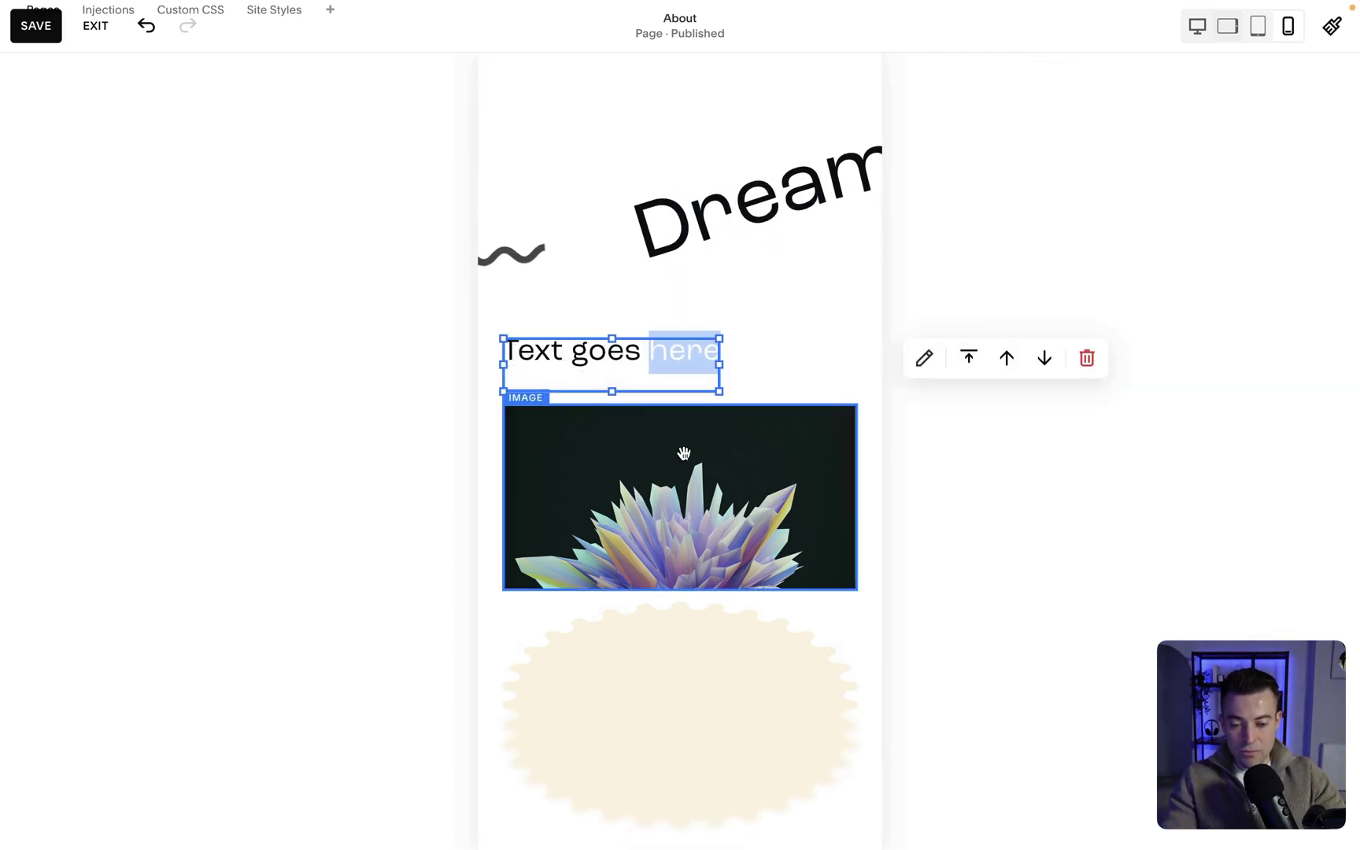
left_click(684, 455)
left_click_drag(506, 498, 636, 487)
left_click_drag(755, 403, 762, 207)
left_click(744, 301)
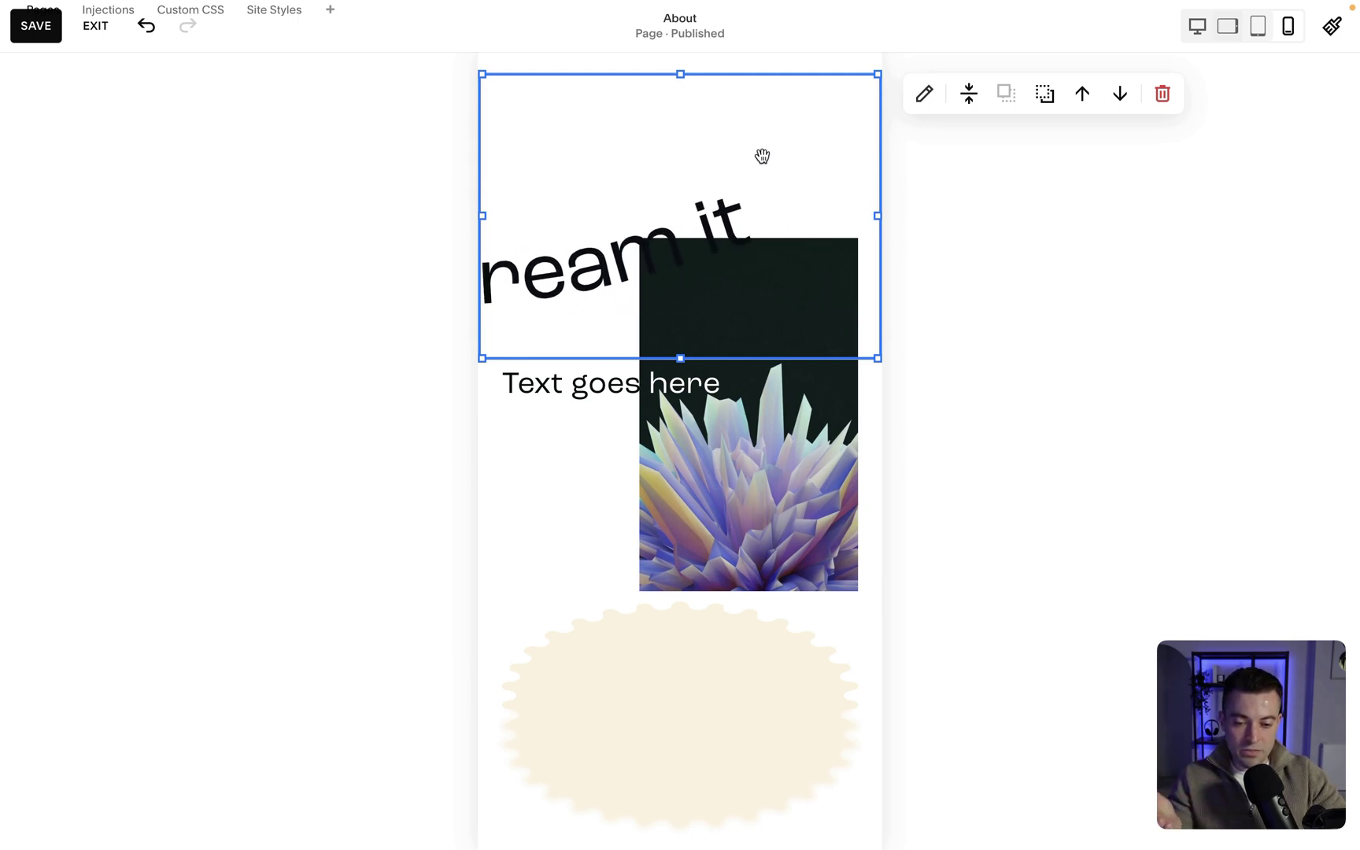
Step: Send "Dream it" behind the image, stretch the scalloped shape upward, and move it backward
left_click(1041, 103)
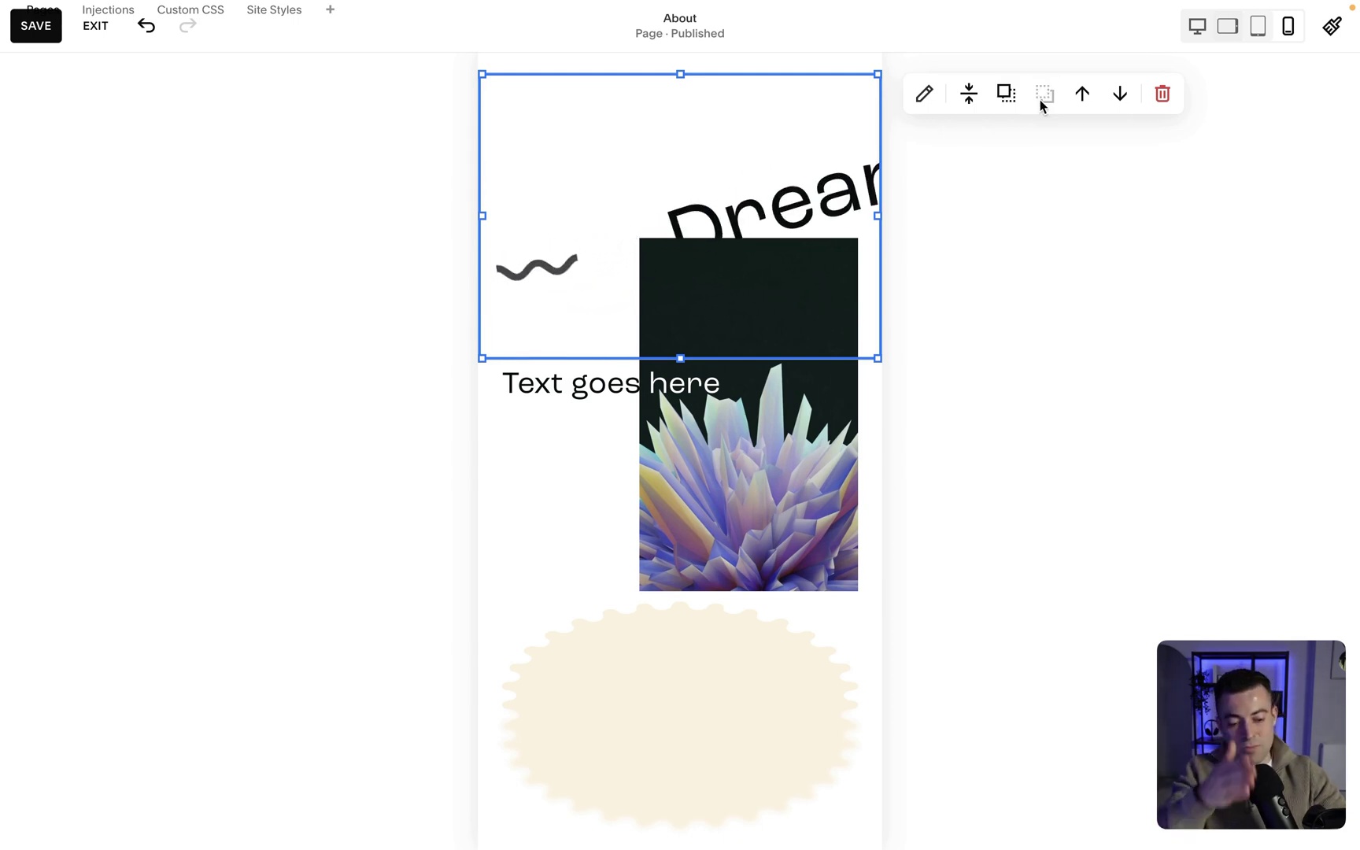
left_click(735, 638)
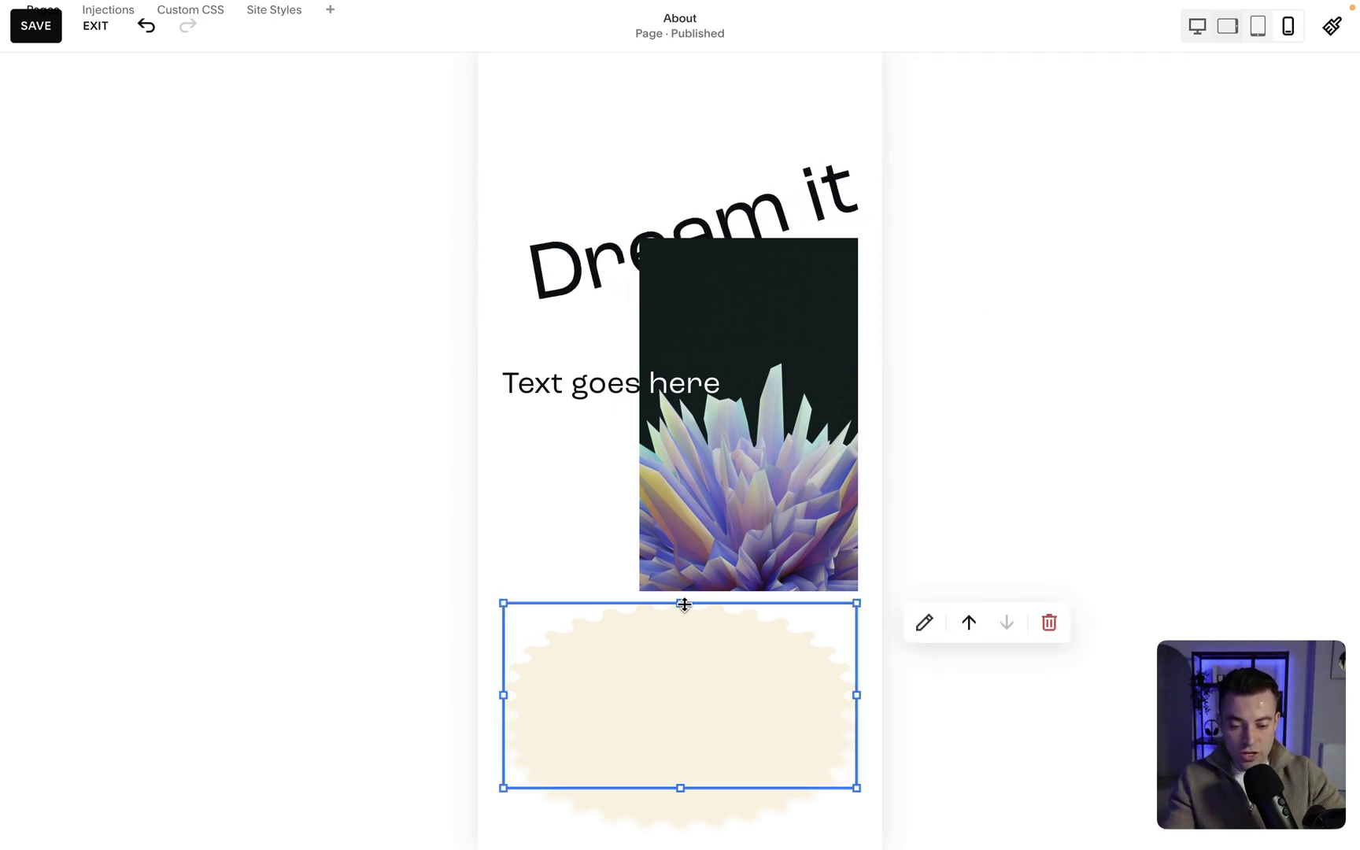
left_click_drag(684, 605, 674, 158)
left_click(1004, 196)
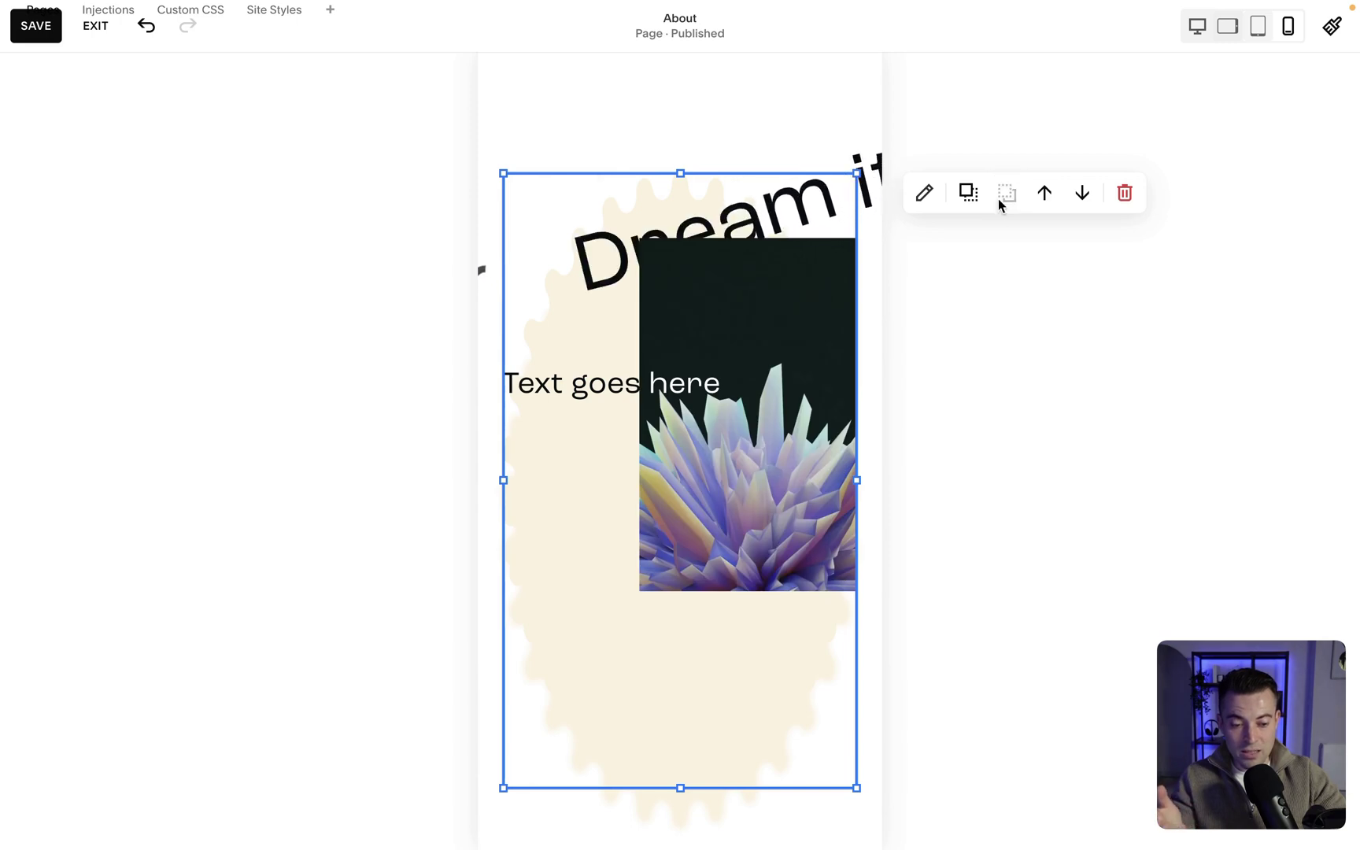
left_click(902, 663)
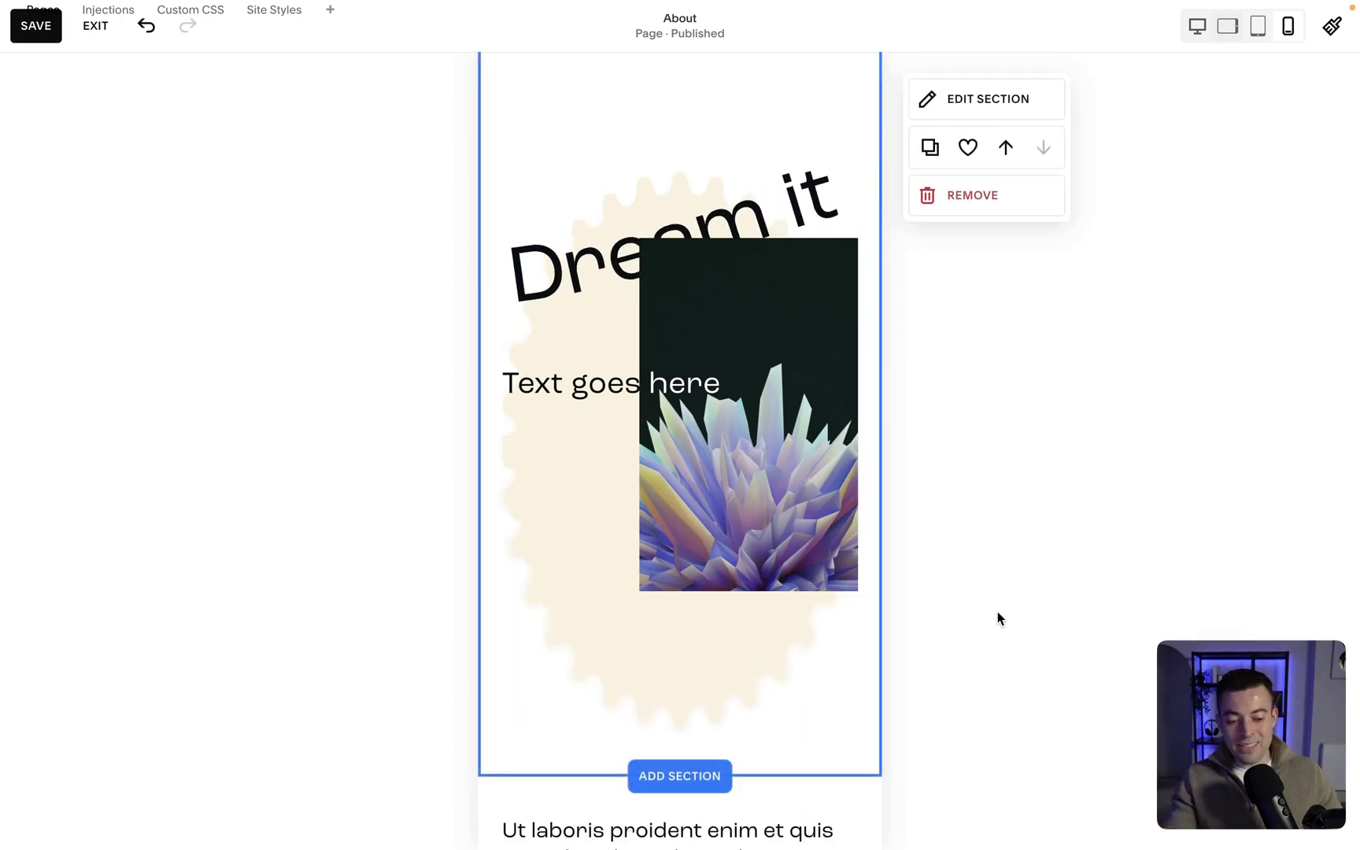